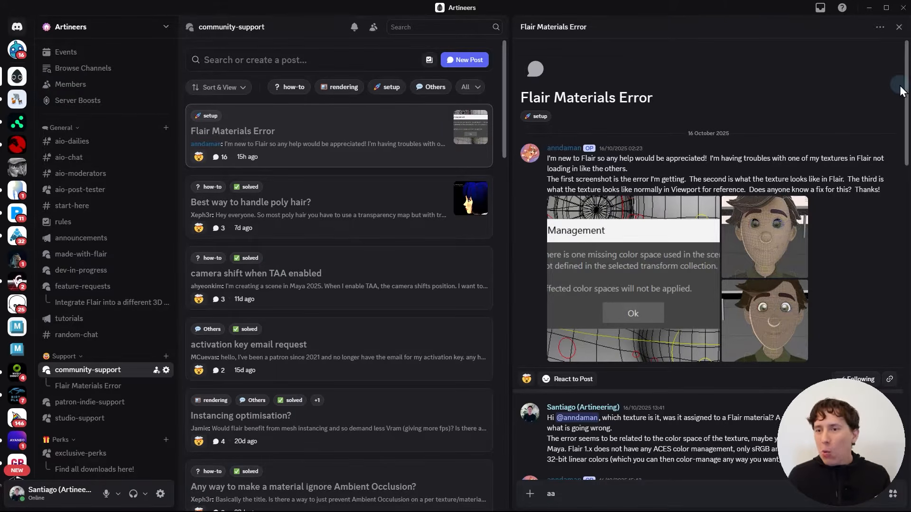
# Step: Review the Flair Materials Error thread and its screenshots, and switch to the browser to view the Milo-X rig page
pyautogui.moveTo(907, 87); pyautogui.dragTo(907, 386)
pyautogui.scroll(20, 807, 247)
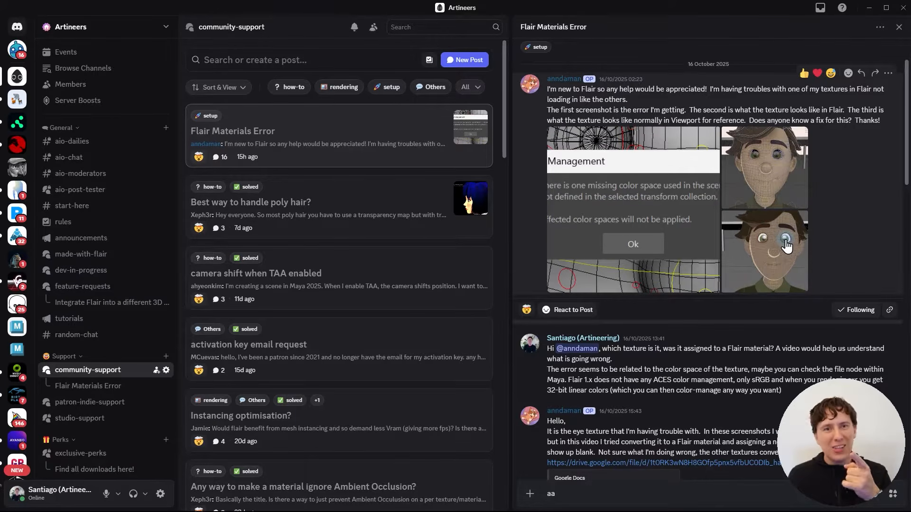
pyautogui.hotkey('alt', 'Tab')
pyautogui.hotkey('alt', 'Tab')
pyautogui.hotkey('alt', 'Tab')
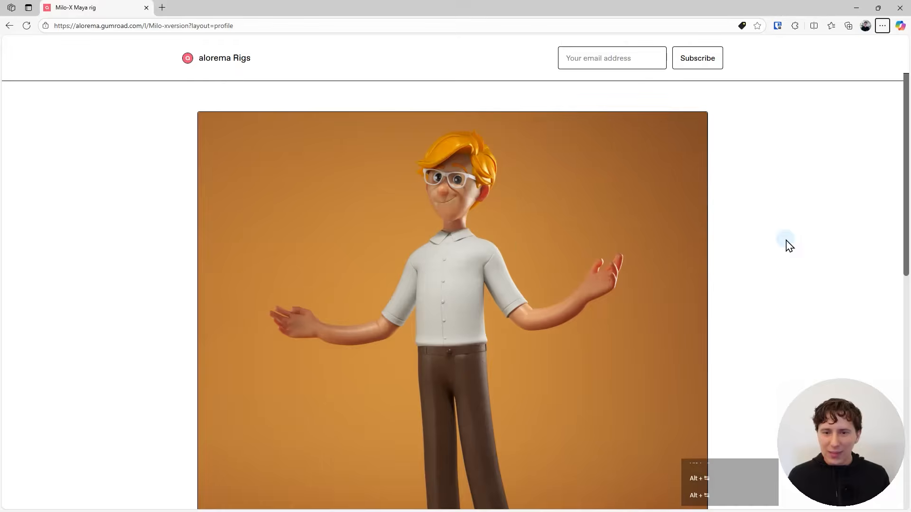
pyautogui.scroll(-2, 485, 232)
pyautogui.scroll(2, 486, 233)
# Step: Switch to Maya and hide the NURBS curves in the viewport so the Milo-X rig controls are not drawn
pyautogui.hotkey('alt', 'Tab')
pyautogui.hotkey('alt', 'Tab')
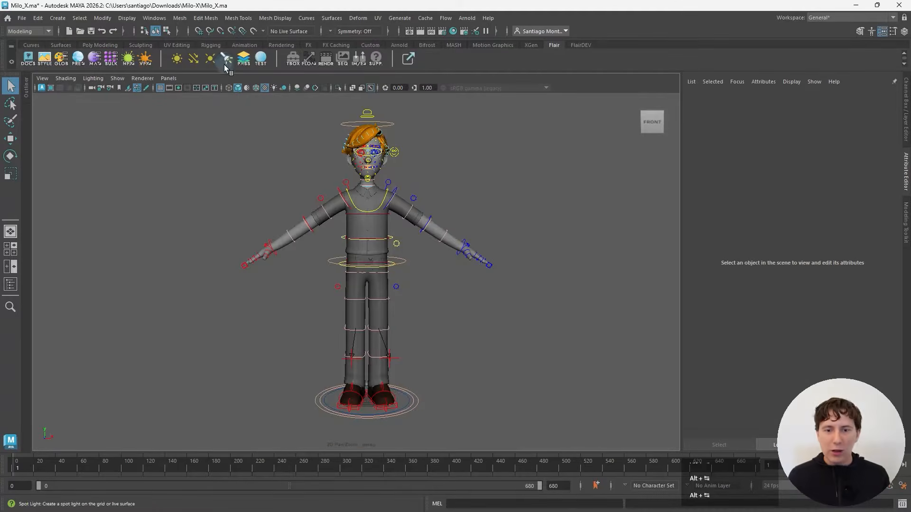
pyautogui.keyDown('alt'); pyautogui.moveTo(342, 215); pyautogui.dragTo(334, 236); pyautogui.keyUp('alt')
pyautogui.scroll(-3, 353, 217)
pyautogui.scroll(2, 349, 236)
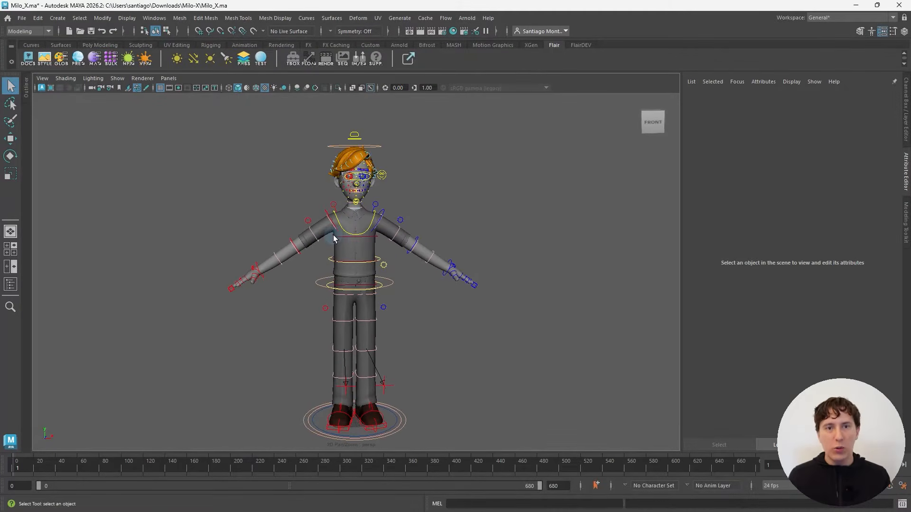
pyautogui.click(114, 79)
pyautogui.moveTo(132, 119)
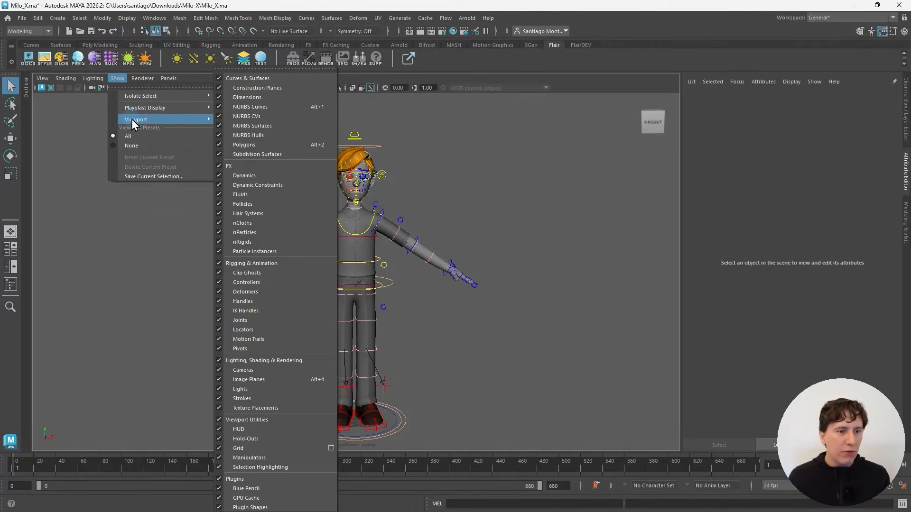
pyautogui.click(257, 108)
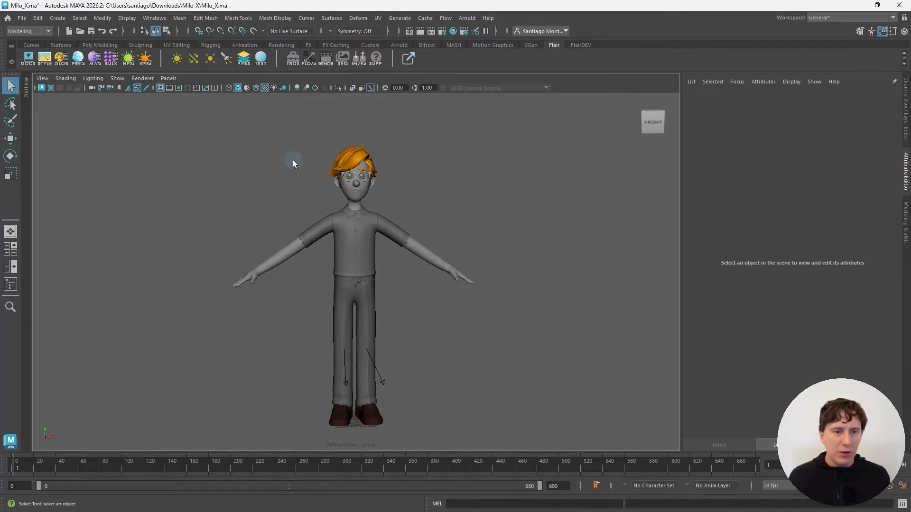
pyautogui.keyDown('alt'); pyautogui.moveTo(409, 211); pyautogui.dragTo(433, 206, button='middle'); pyautogui.keyUp('alt')
pyautogui.keyDown('alt'); pyautogui.moveTo(450, 209); pyautogui.dragTo(388, 222); pyautogui.keyUp('alt')
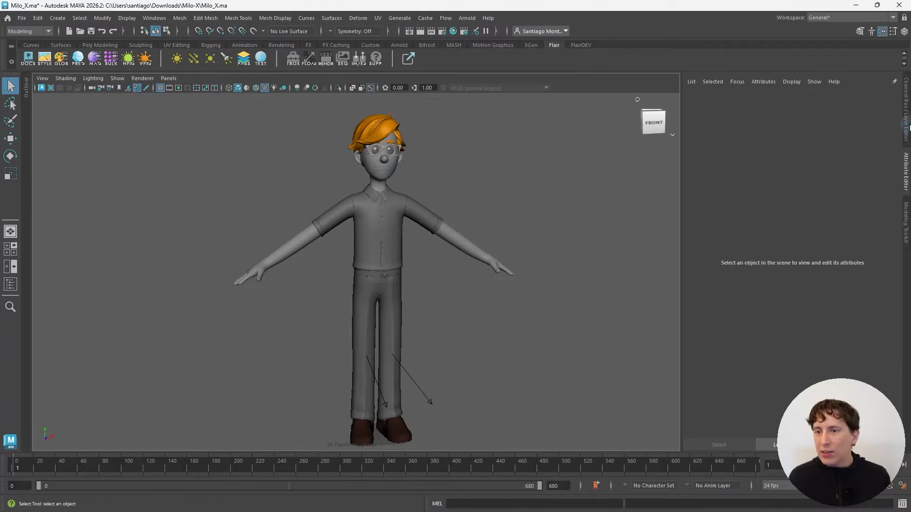
# Step: Set the Geo display layer's display type to normal so that the character's geometry can be selected
pyautogui.click(906, 121)
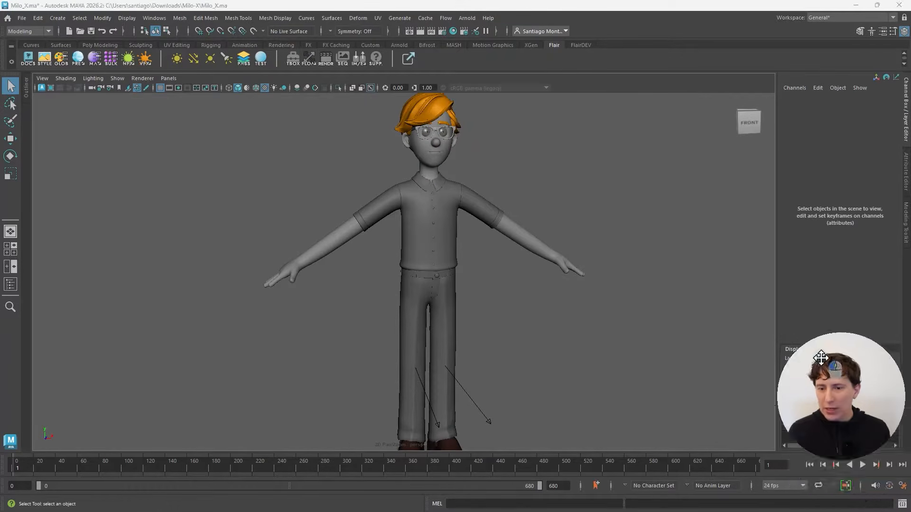
pyautogui.click(810, 381)
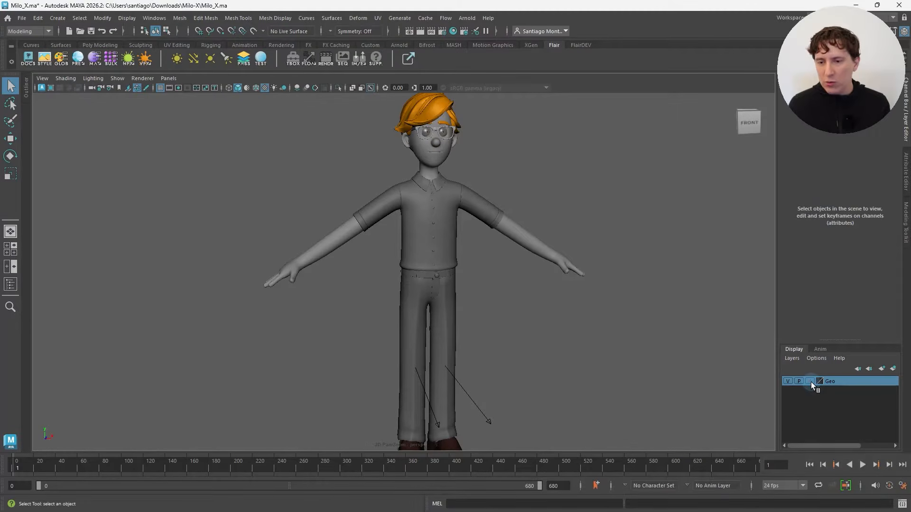
pyautogui.click(454, 213)
pyautogui.click(529, 233)
pyautogui.click(502, 147)
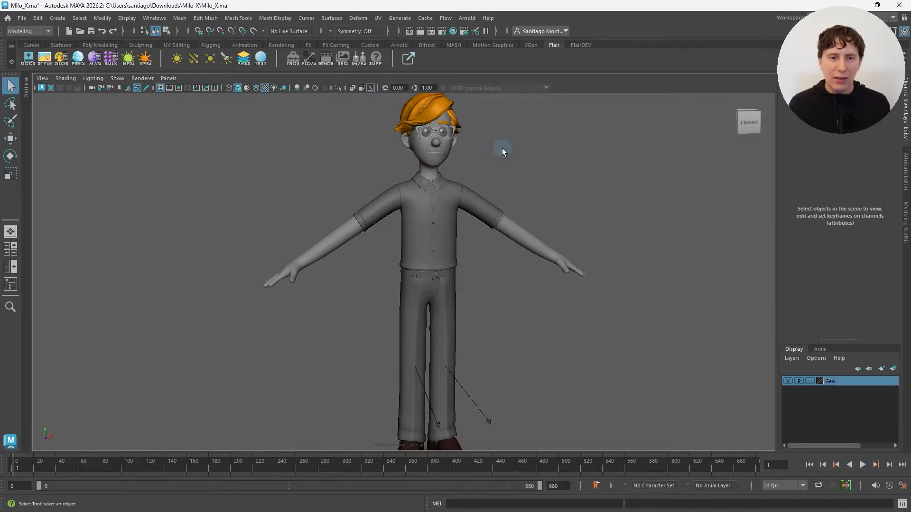
# Step: Select the character's shirt and show the attributes of its assigned material
pyautogui.keyDown('alt'); pyautogui.moveTo(502, 148); pyautogui.dragTo(482, 177, button='middle'); pyautogui.keyUp('alt')
pyautogui.moveTo(483, 177)
pyautogui.keyDown('alt'); pyautogui.mouseDown()
pyautogui.moveTo(440, 195)
pyautogui.moveTo(482, 189)
pyautogui.mouseUp(); pyautogui.keyUp('alt')
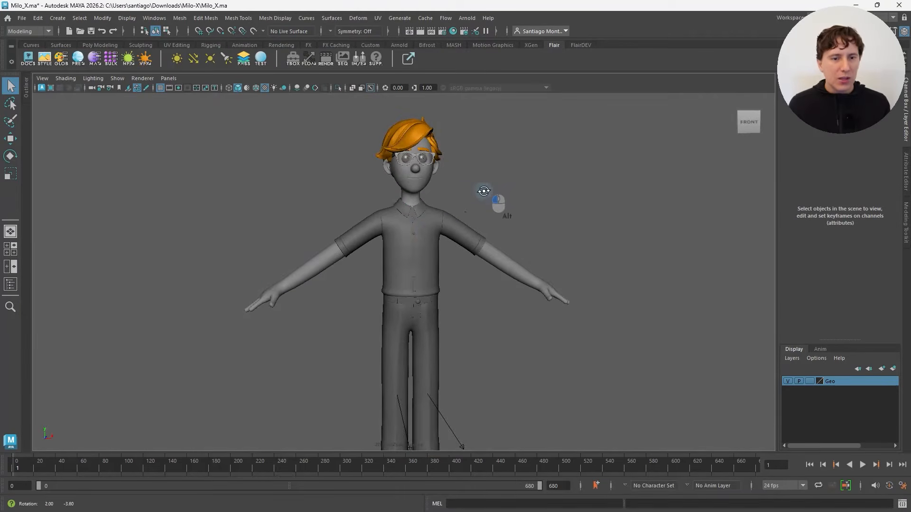
pyautogui.click(424, 230)
pyautogui.click(95, 59)
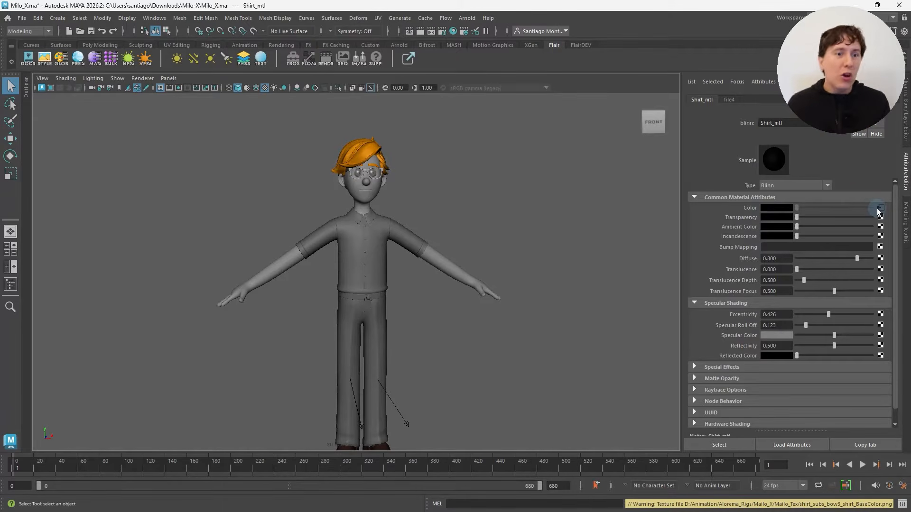
# Step: Re-link the scene's textures with the Flair Toolbox to the textures folder inside Milo-X
pyautogui.click(295, 56)
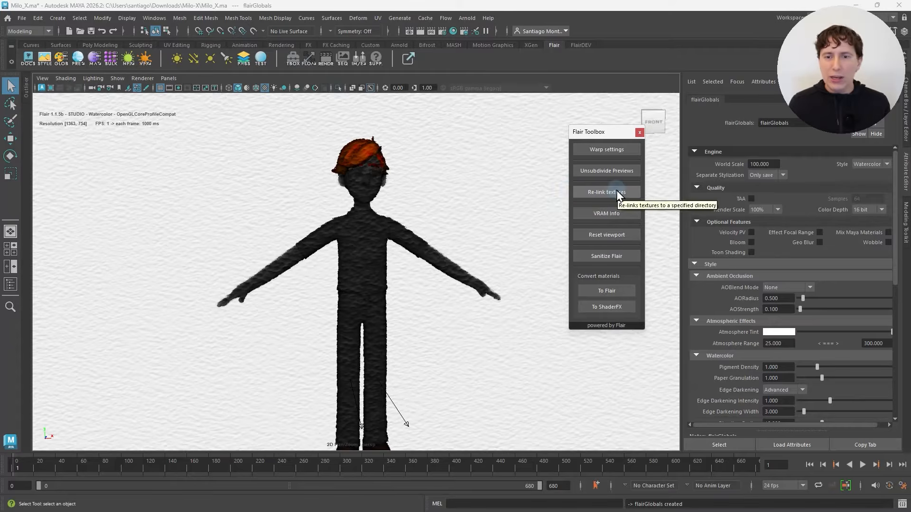
pyautogui.click(630, 193)
pyautogui.moveTo(111, 38); pyautogui.dragTo(373, 69)
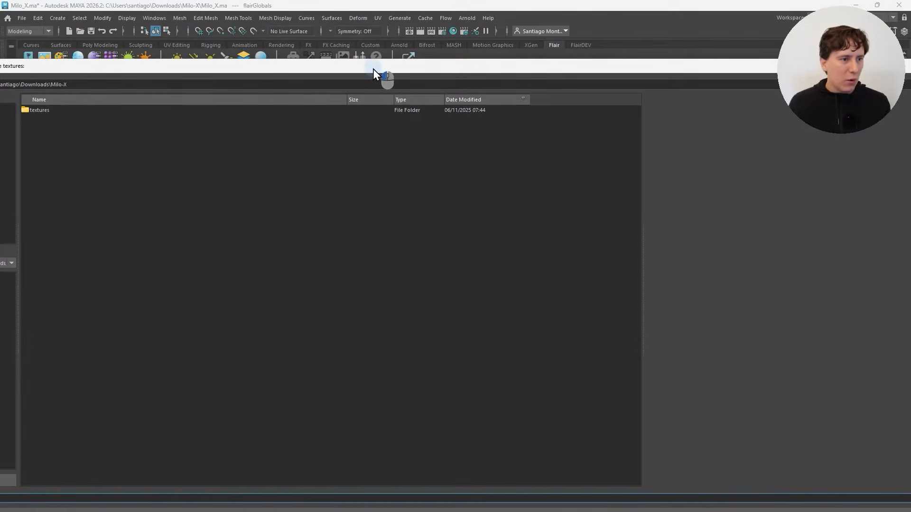
pyautogui.click(37, 111)
pyautogui.moveTo(274, 68); pyautogui.dragTo(31, 55)
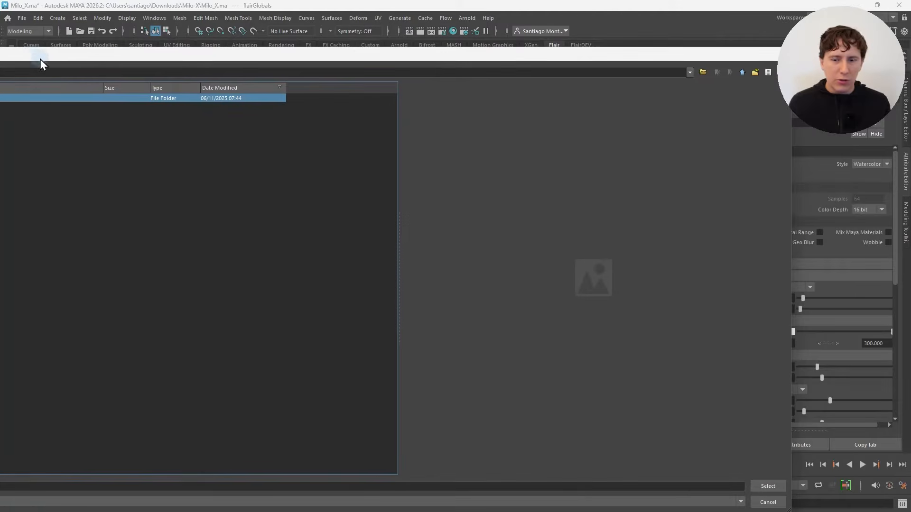
pyautogui.click(773, 490)
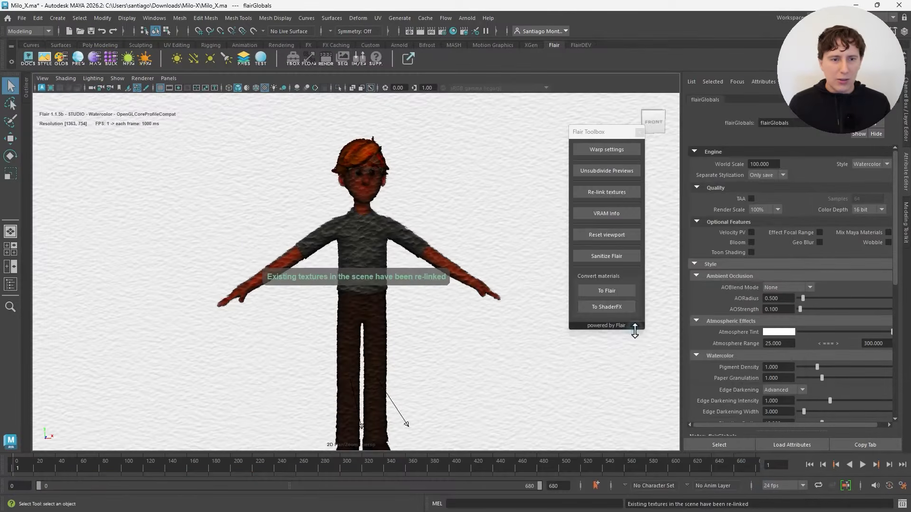
# Step: Enable Mix Maya Materials in the Flair globals and load the _plain style preset
pyautogui.scroll(2, 385, 233)
pyautogui.keyDown('alt'); pyautogui.moveTo(402, 220); pyautogui.dragTo(388, 229, button='middle'); pyautogui.keyUp('alt')
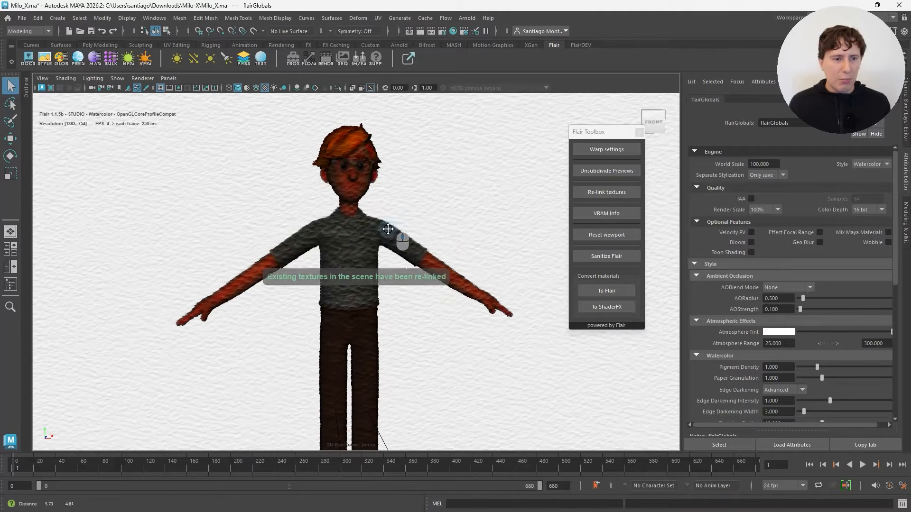
pyautogui.click(859, 231)
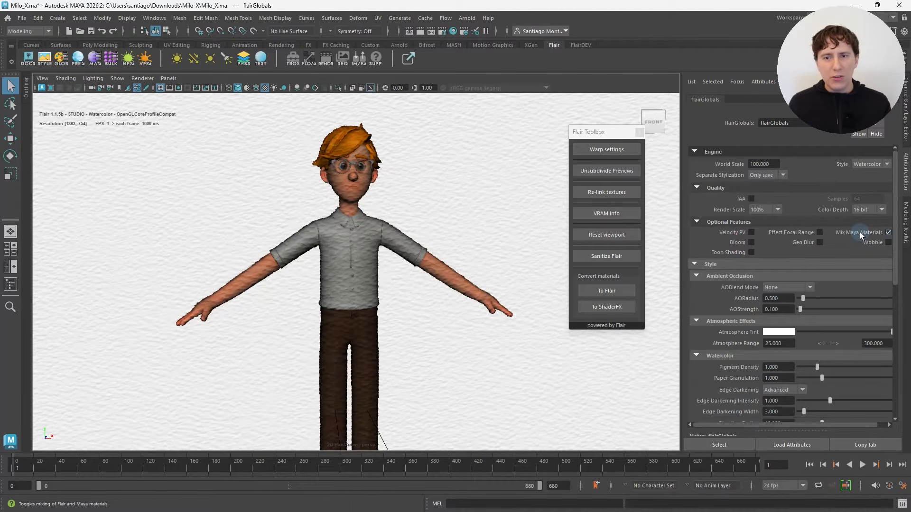
pyautogui.click(46, 62)
pyautogui.doubleClick(245, 232)
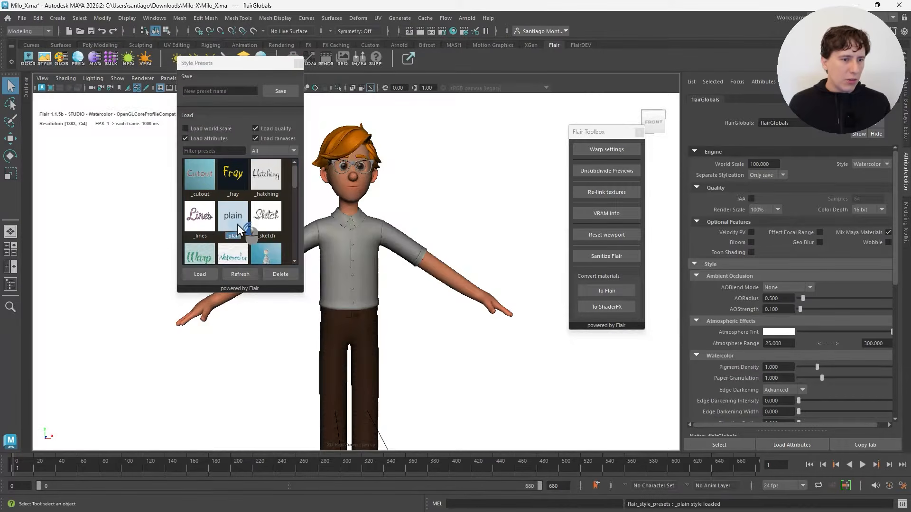
pyautogui.click(298, 63)
# Step: Examine the textured character in the plain style from several angles and distances
pyautogui.keyDown('alt'); pyautogui.moveTo(401, 258); pyautogui.dragTo(372, 256); pyautogui.keyUp('alt')
pyautogui.keyDown('alt'); pyautogui.moveTo(373, 257); pyautogui.dragTo(348, 212, button='middle'); pyautogui.keyUp('alt')
pyautogui.scroll(-3, 347, 212)
pyautogui.moveTo(305, 253)
pyautogui.keyDown('alt'); pyautogui.mouseDown()
pyautogui.moveTo(354, 262)
pyautogui.moveTo(320, 258)
pyautogui.mouseUp(); pyautogui.keyUp('alt')
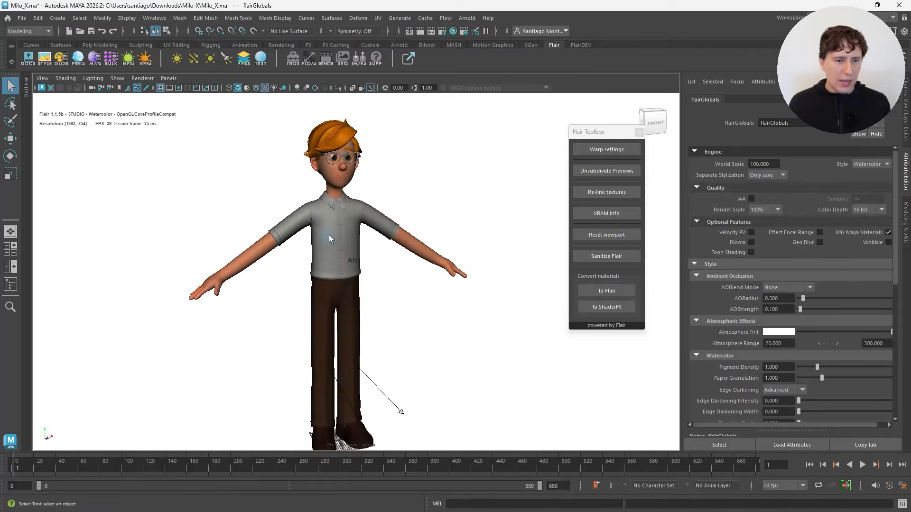
pyautogui.keyDown('alt'); pyautogui.moveTo(329, 237); pyautogui.dragTo(331, 289, button='middle'); pyautogui.keyUp('alt')
pyautogui.scroll(5, 331, 289)
pyautogui.keyDown('alt'); pyautogui.moveTo(331, 288); pyautogui.dragTo(301, 294); pyautogui.keyUp('alt')
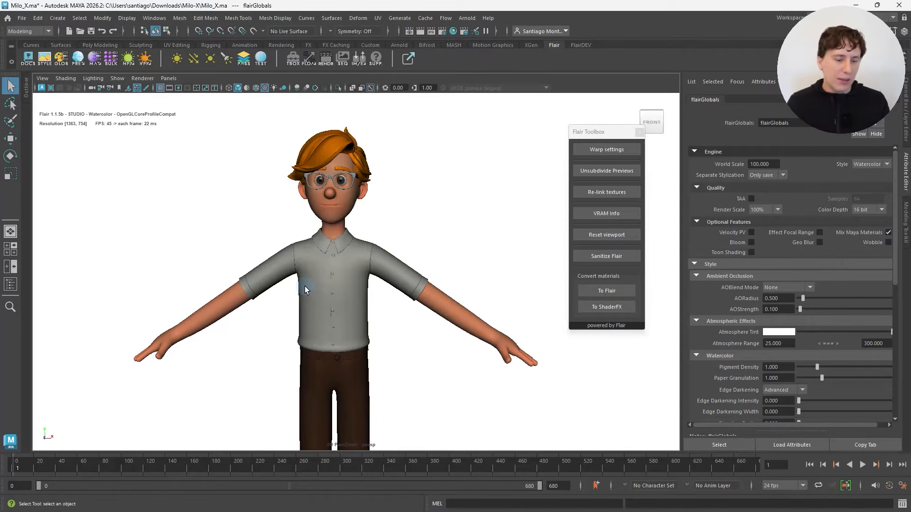
pyautogui.keyDown('alt'); pyautogui.moveTo(273, 281); pyautogui.dragTo(290, 288, button='middle'); pyautogui.keyUp('alt')
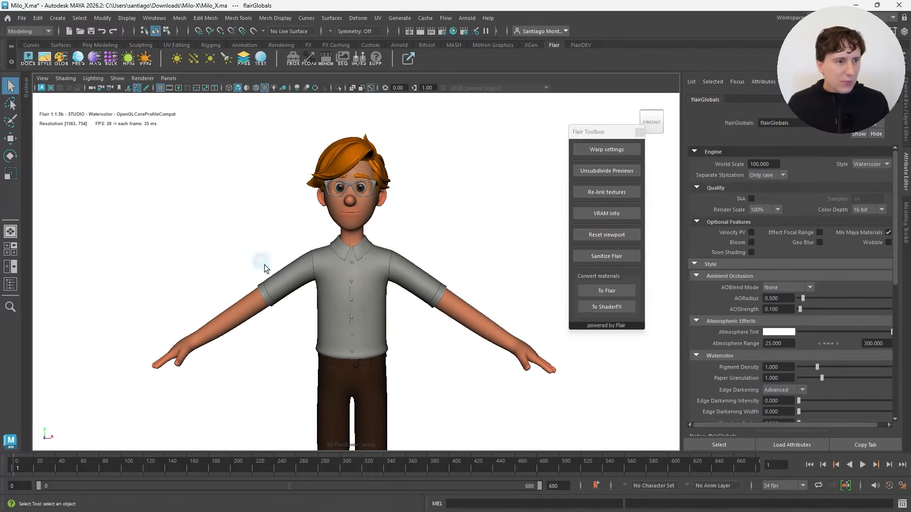
# Step: Load the _inherit Flair material preset onto the character's body mesh and close the material presets
pyautogui.click(85, 58)
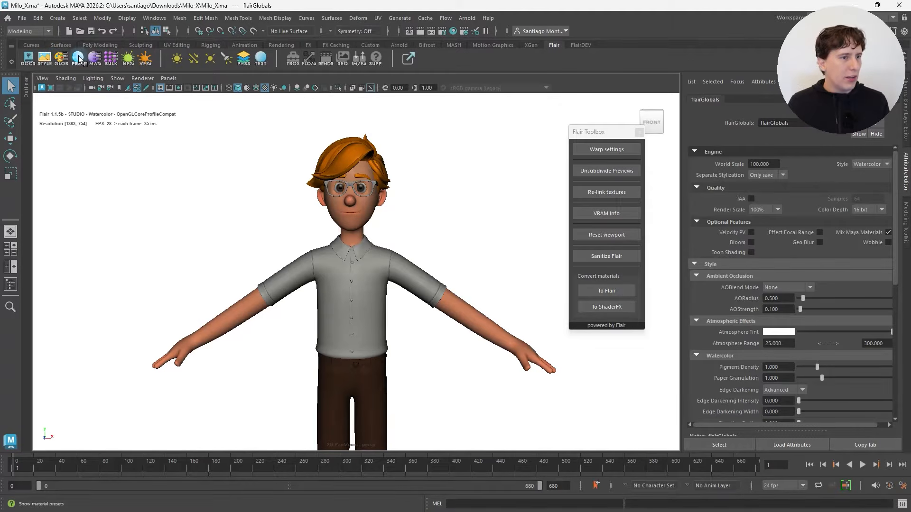
pyautogui.moveTo(113, 124); pyautogui.dragTo(95, 105)
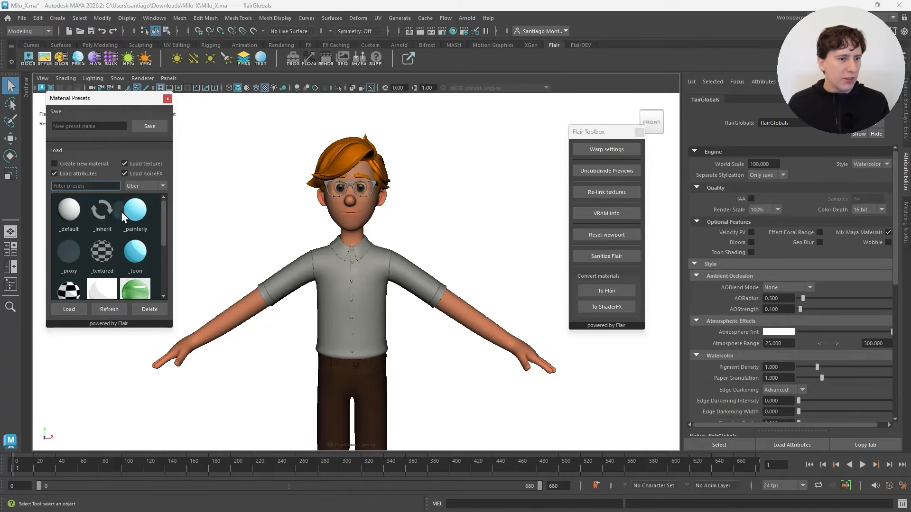
pyautogui.scroll(4, 276, 238)
pyautogui.keyDown('alt'); pyautogui.moveTo(244, 227); pyautogui.dragTo(275, 199); pyautogui.keyUp('alt')
pyautogui.keyDown('alt'); pyautogui.moveTo(275, 199); pyautogui.dragTo(288, 207, button='middle'); pyautogui.keyUp('alt')
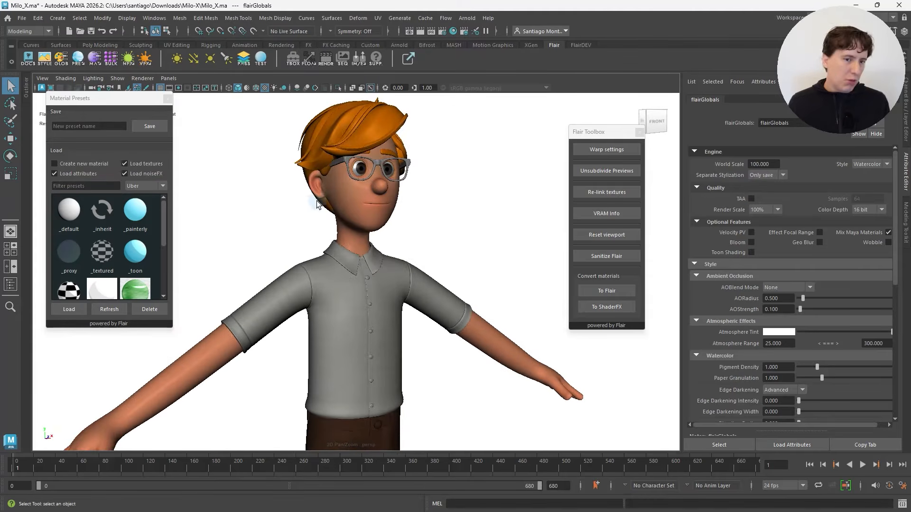
pyautogui.click(346, 190)
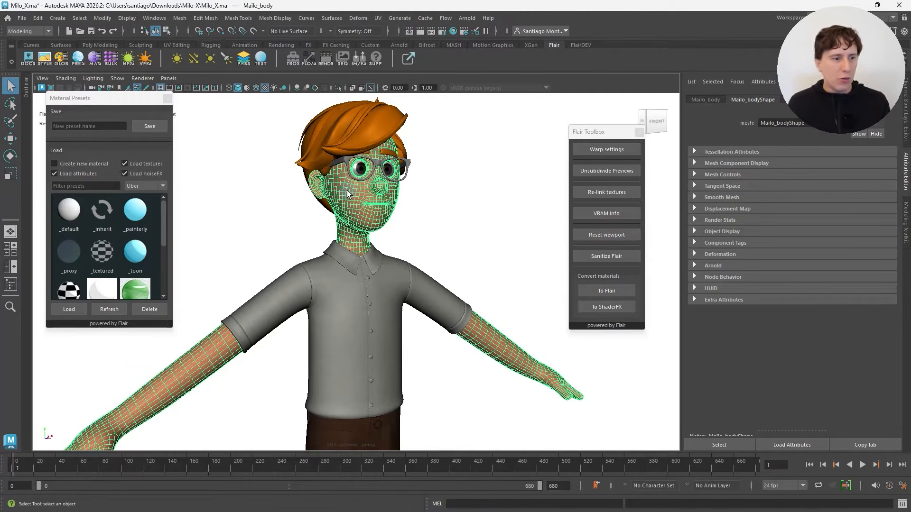
pyautogui.doubleClick(106, 210)
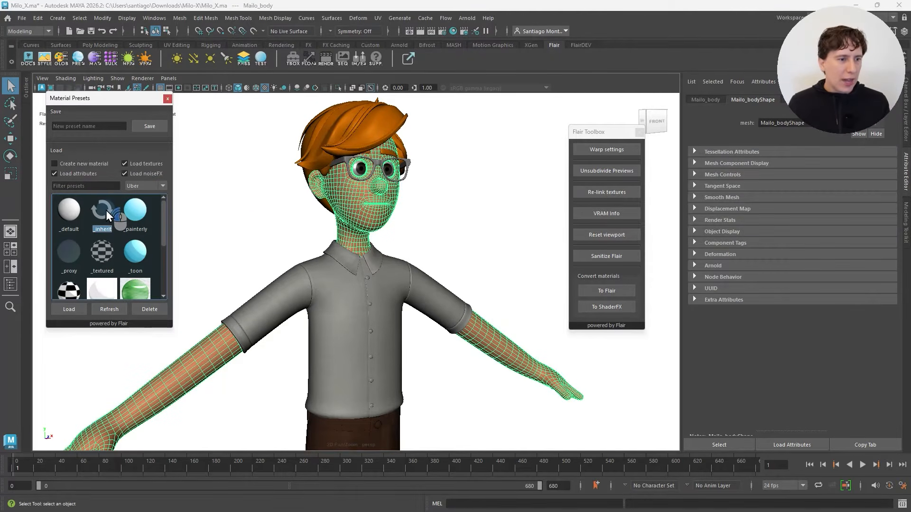
pyautogui.click(264, 224)
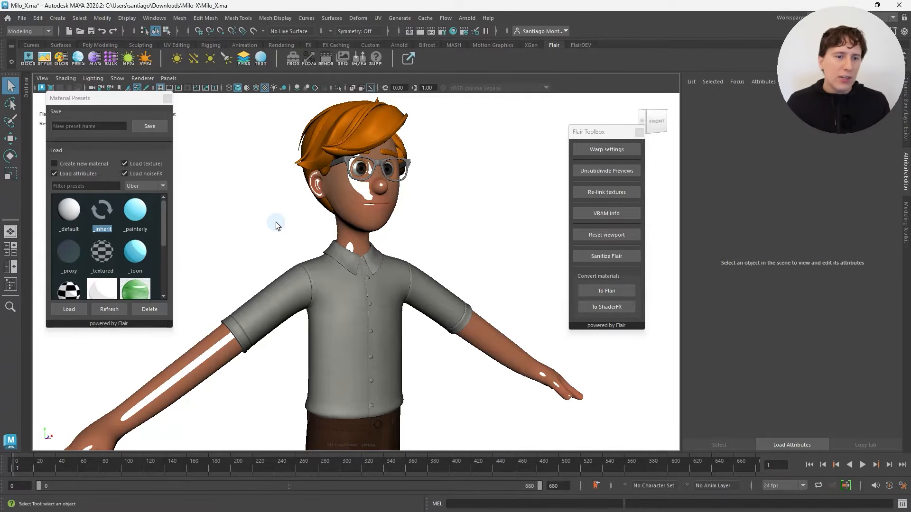
pyautogui.keyDown('alt'); pyautogui.moveTo(401, 218); pyautogui.dragTo(375, 235); pyautogui.keyUp('alt')
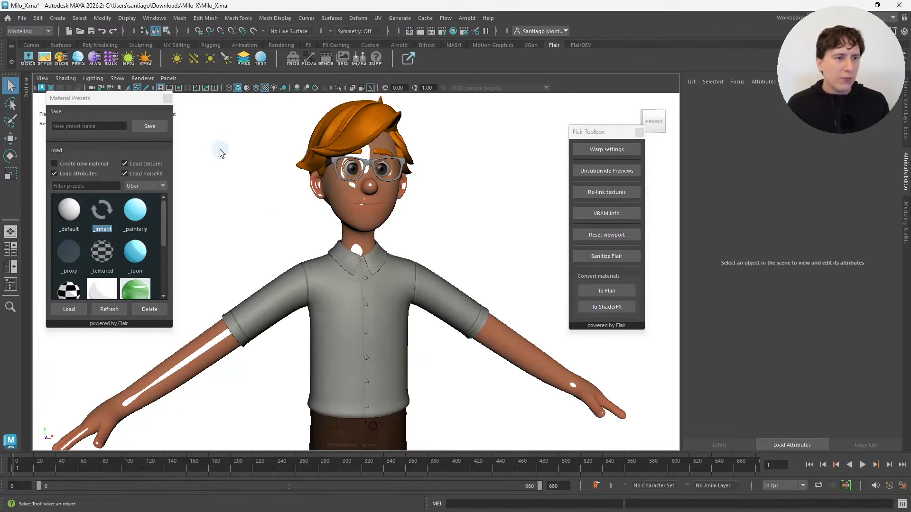
pyautogui.click(166, 99)
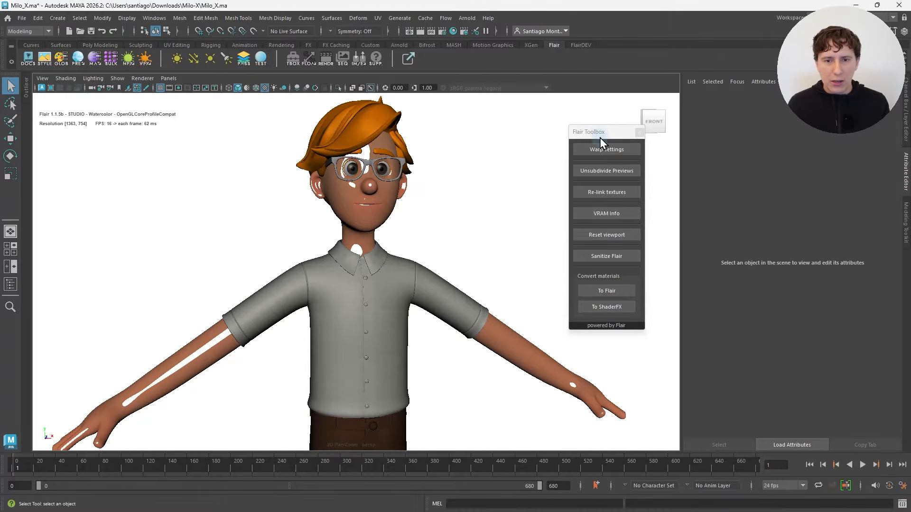
# Step: Convert all materials in the scene to Flair materials with the Flair Toolbox
pyautogui.moveTo(600, 138); pyautogui.dragTo(623, 142)
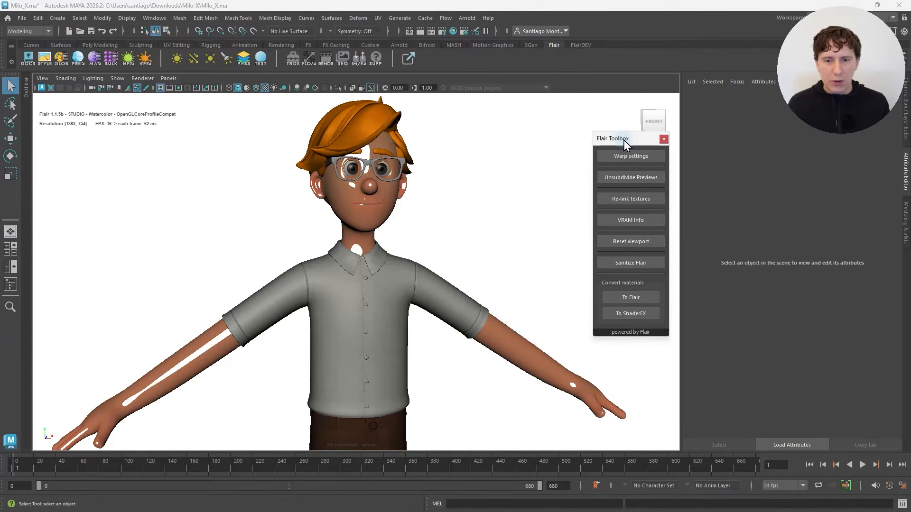
pyautogui.click(640, 298)
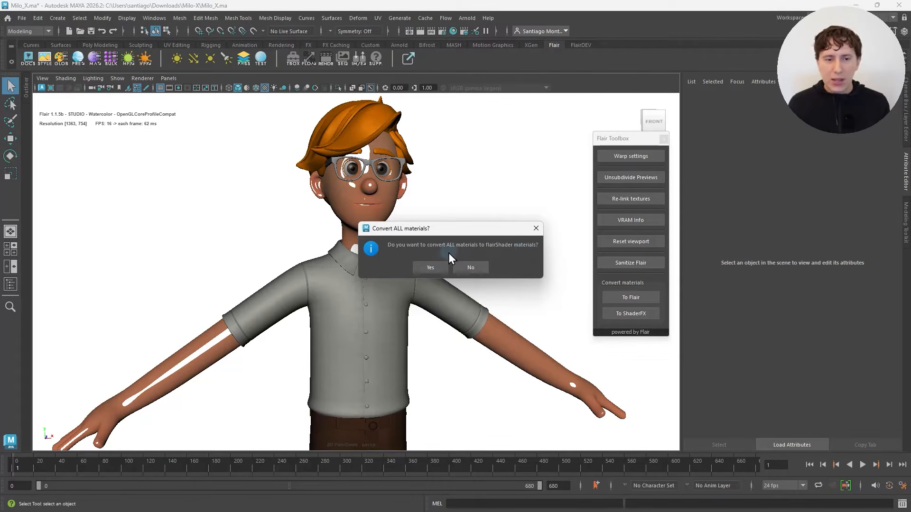
pyautogui.click(440, 264)
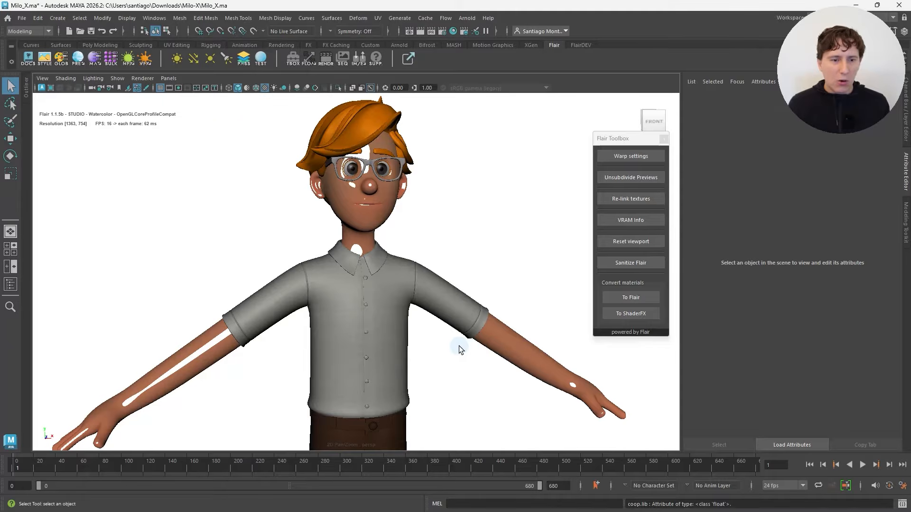
pyautogui.scroll(-5, 459, 350)
pyautogui.keyDown('alt'); pyautogui.moveTo(459, 350); pyautogui.dragTo(387, 305); pyautogui.keyUp('alt')
pyautogui.scroll(5, 343, 232)
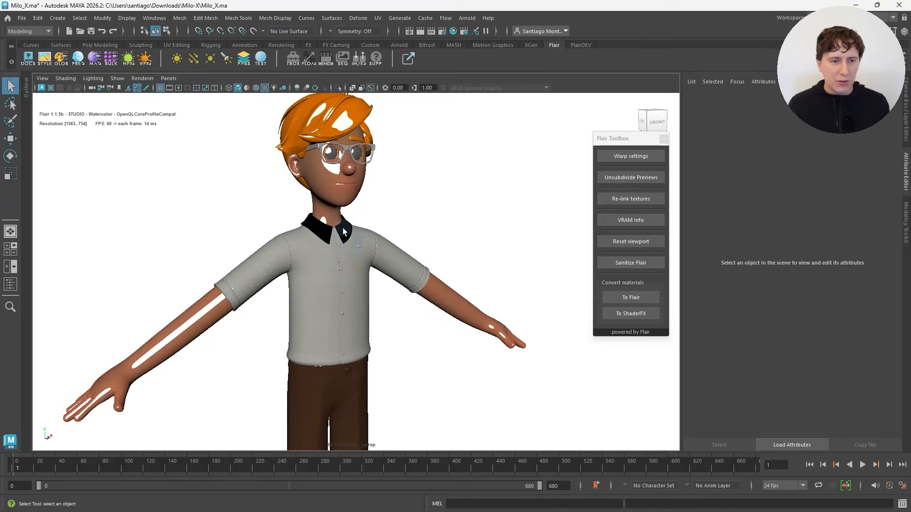
# Step: Open the Flair material attributes of the shirt mesh and view the shiny character from the front and side
pyautogui.click(327, 179)
pyautogui.click(295, 265)
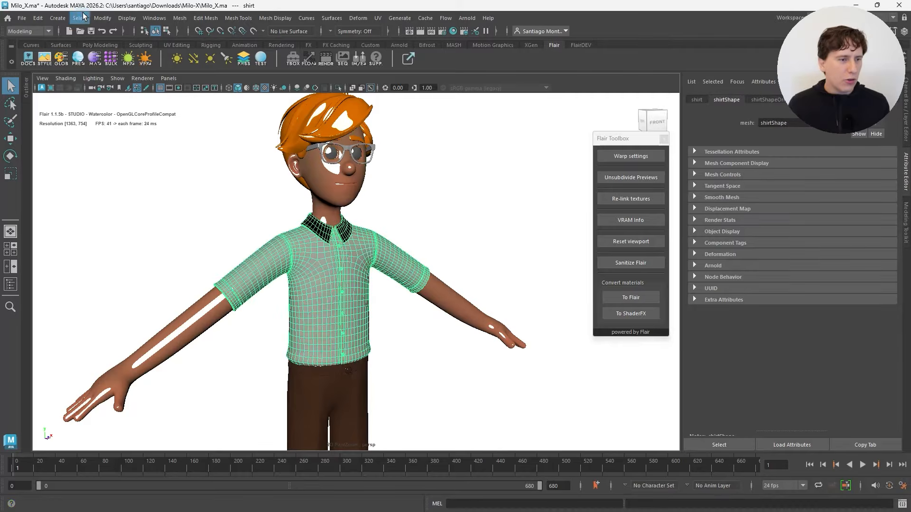
pyautogui.click(97, 62)
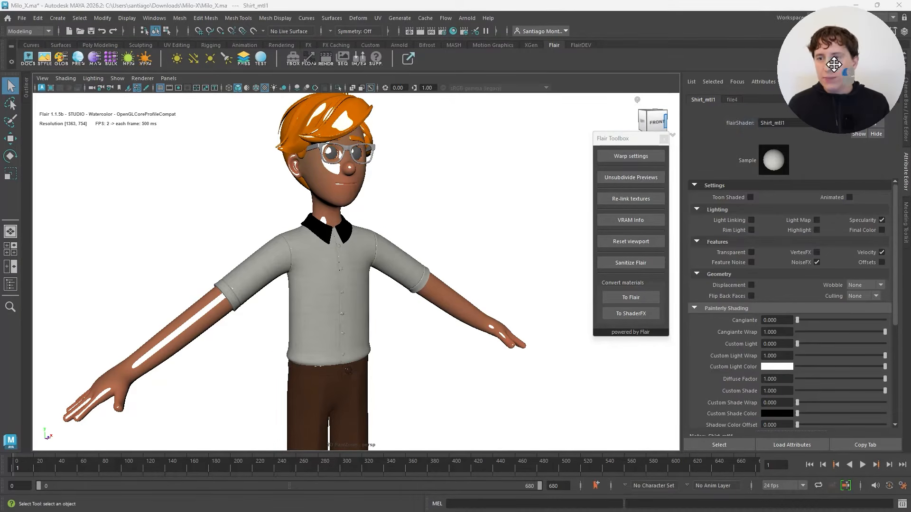
pyautogui.keyDown('alt'); pyautogui.moveTo(420, 207); pyautogui.dragTo(394, 226); pyautogui.keyUp('alt')
pyautogui.keyDown('alt'); pyautogui.scroll(-5, 394, 227); pyautogui.keyUp('alt')
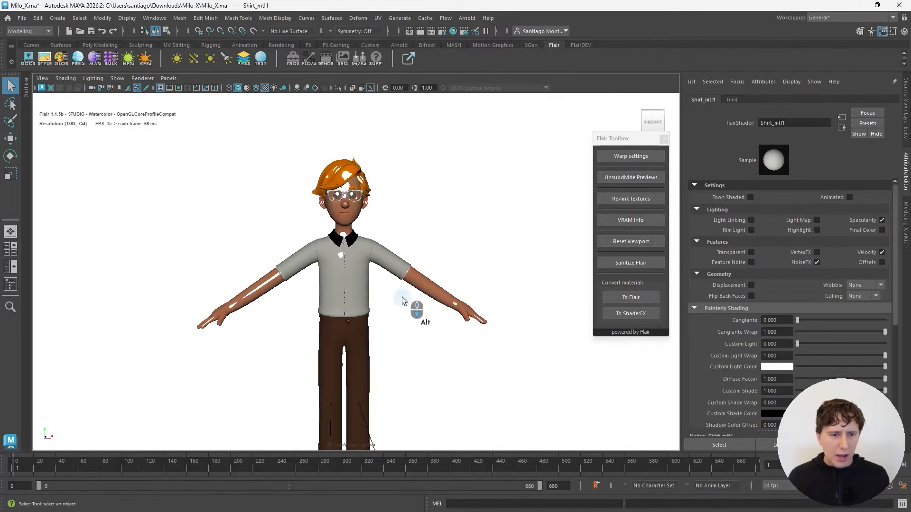
pyautogui.keyDown('alt'); pyautogui.moveTo(397, 279); pyautogui.dragTo(372, 290); pyautogui.keyUp('alt')
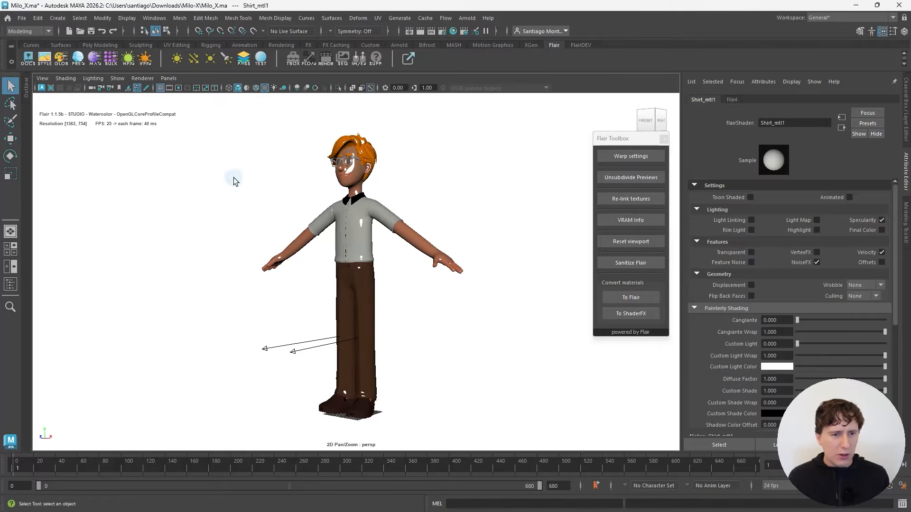
# Step: Select all of the character's meshes and disable Specularity on their materials with the Flair Bulk Attribute editor
pyautogui.keyDown('alt'); pyautogui.moveTo(275, 231); pyautogui.dragTo(326, 236); pyautogui.keyUp('alt')
pyautogui.moveTo(203, 130); pyautogui.dragTo(463, 413)
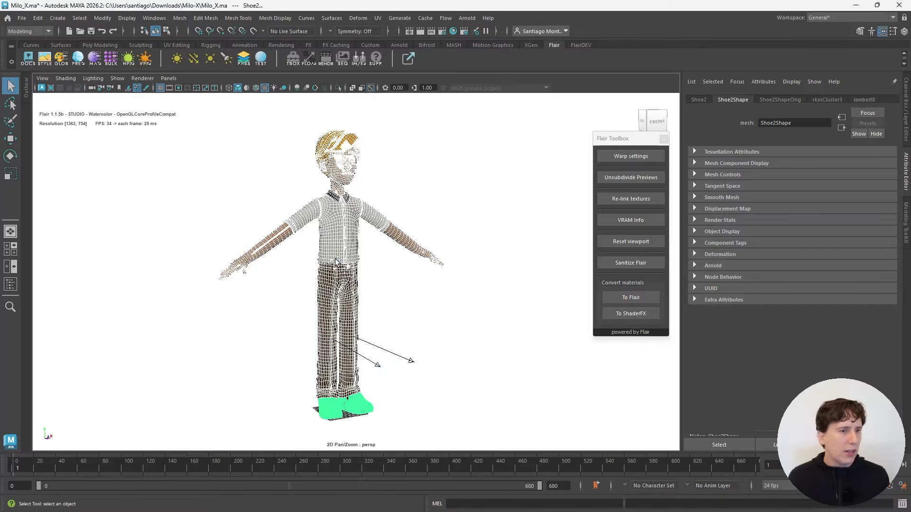
pyautogui.click(110, 59)
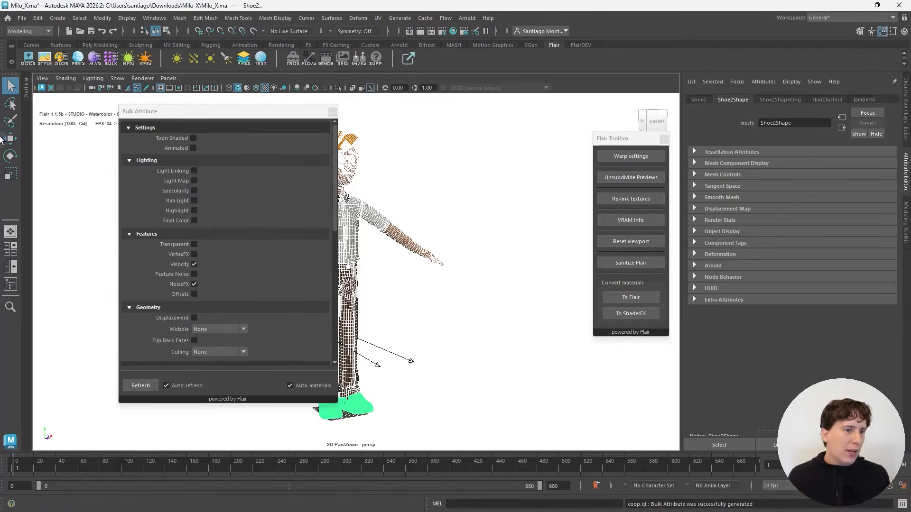
pyautogui.click(194, 191)
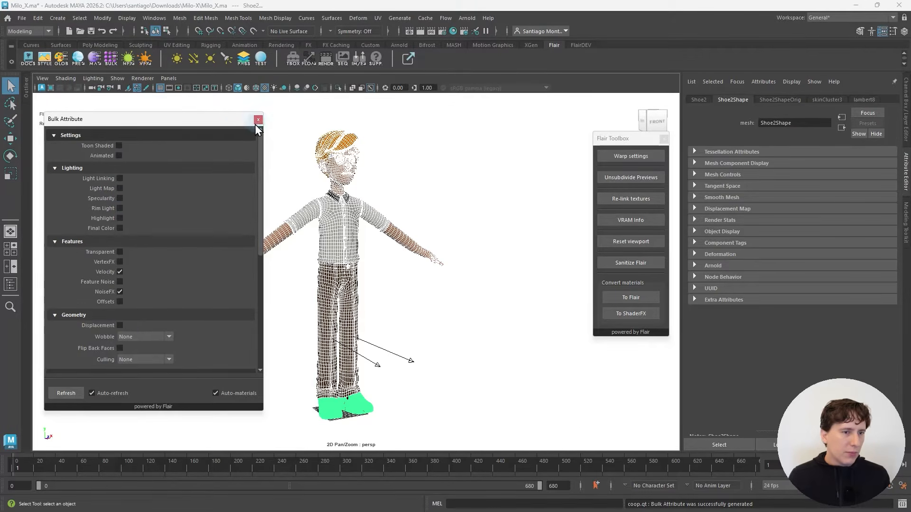
pyautogui.click(261, 120)
pyautogui.click(397, 157)
# Step: Examine the character's face and collar, and check the eye screenshots in Discord's Flair Materials Error post before returning to Maya
pyautogui.keyDown('alt'); pyautogui.moveTo(396, 154); pyautogui.dragTo(404, 187, button='right'); pyautogui.keyUp('alt')
pyautogui.keyDown('alt'); pyautogui.moveTo(404, 186); pyautogui.dragTo(380, 260, button='middle'); pyautogui.keyUp('alt')
pyautogui.keyDown('alt'); pyautogui.moveTo(380, 260); pyautogui.dragTo(288, 253); pyautogui.keyUp('alt')
pyautogui.keyDown('alt'); pyautogui.moveTo(390, 247); pyautogui.dragTo(351, 250); pyautogui.keyUp('alt')
pyautogui.keyDown('alt'); pyautogui.scroll(3, 337, 286); pyautogui.keyUp('alt')
pyautogui.keyDown('alt'); pyautogui.scroll(5, 337, 285); pyautogui.keyUp('alt')
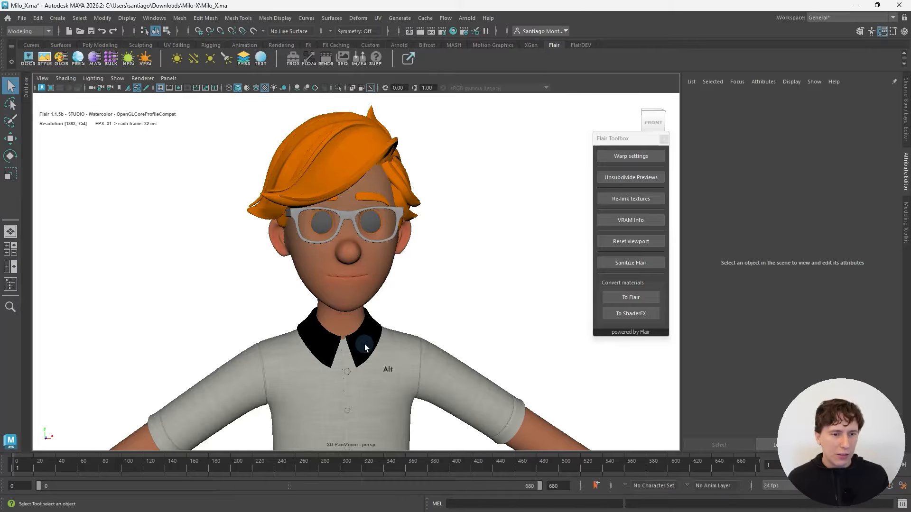
pyautogui.hotkey('alt', 'Tab')
pyautogui.hotkey('alt', 'Tab')
pyautogui.hotkey('alt', 'Tab')
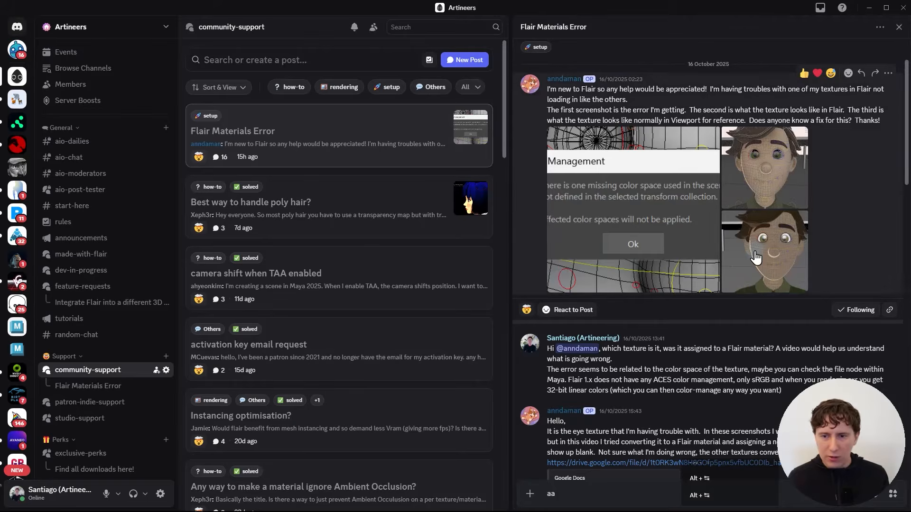
pyautogui.hotkey('alt', 'Tab')
# Step: Enable Flip Back Faces on the shirt's Flair material to correct the black collar, and check the collar from several angles
pyautogui.keyDown('alt'); pyautogui.moveTo(424, 306); pyautogui.dragTo(418, 269, button='middle'); pyautogui.keyUp('alt')
pyautogui.scroll(3, 426, 292)
pyautogui.keyDown('alt'); pyautogui.moveTo(369, 334); pyautogui.dragTo(362, 294, button='middle'); pyautogui.keyUp('alt')
pyautogui.keyDown('alt'); pyautogui.moveTo(318, 298); pyautogui.dragTo(344, 296); pyautogui.keyUp('alt')
pyautogui.scroll(1, 344, 296)
pyautogui.scroll(2, 341, 294)
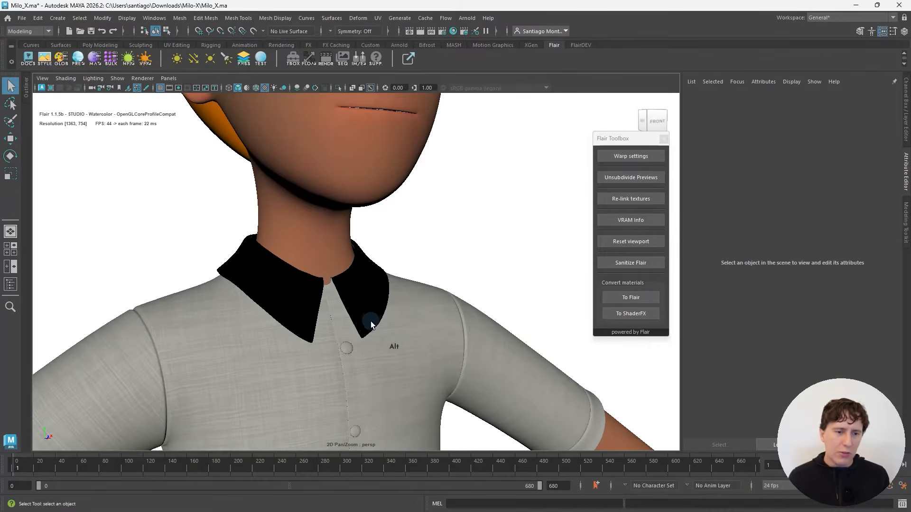
pyautogui.keyDown('alt'); pyautogui.moveTo(371, 321); pyautogui.dragTo(368, 294, button='middle'); pyautogui.keyUp('alt')
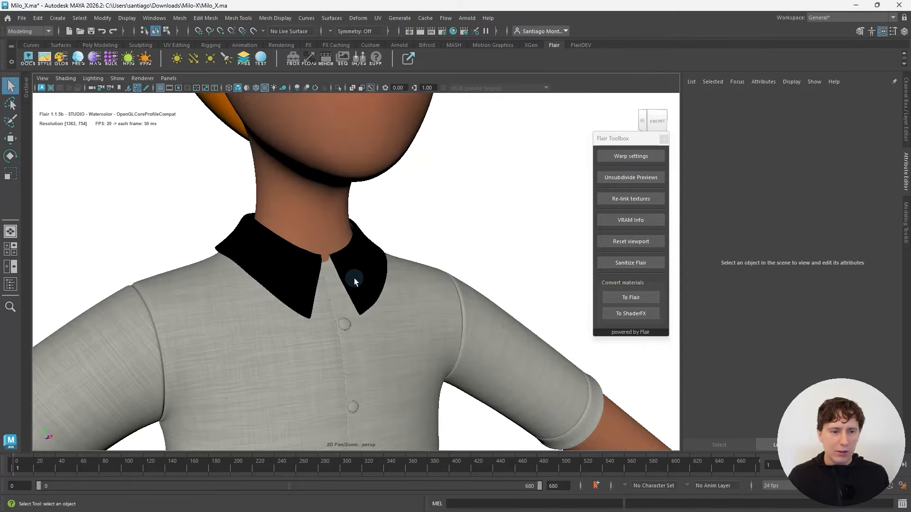
pyautogui.click(332, 282)
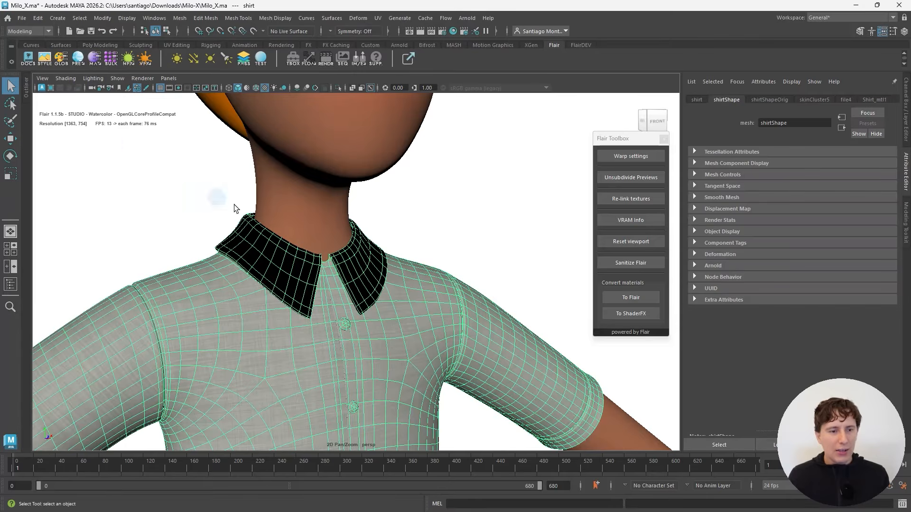
pyautogui.click(95, 58)
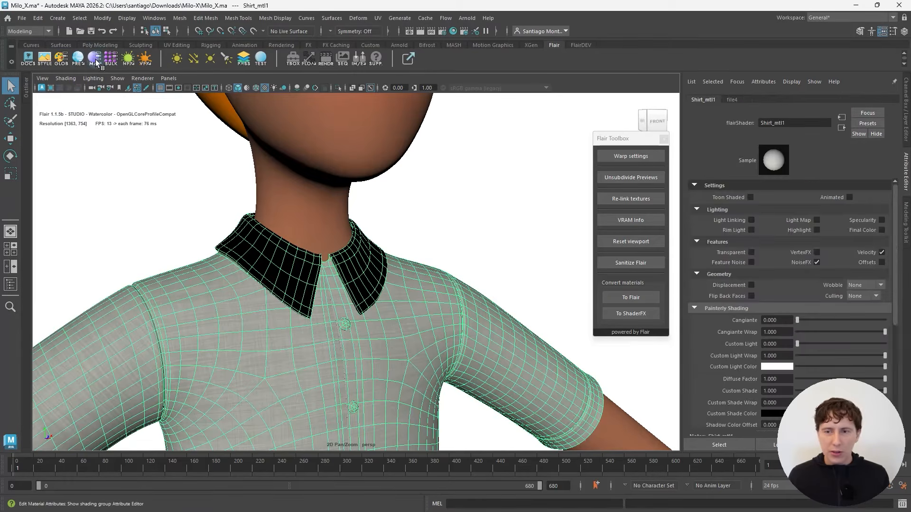
pyautogui.click(751, 296)
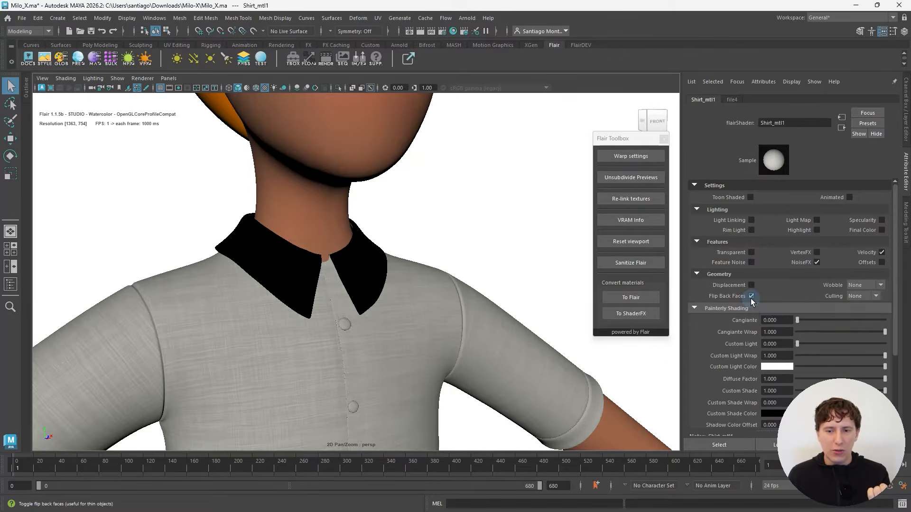
pyautogui.keyDown('alt'); pyautogui.scroll(-6, 368, 310); pyautogui.keyUp('alt')
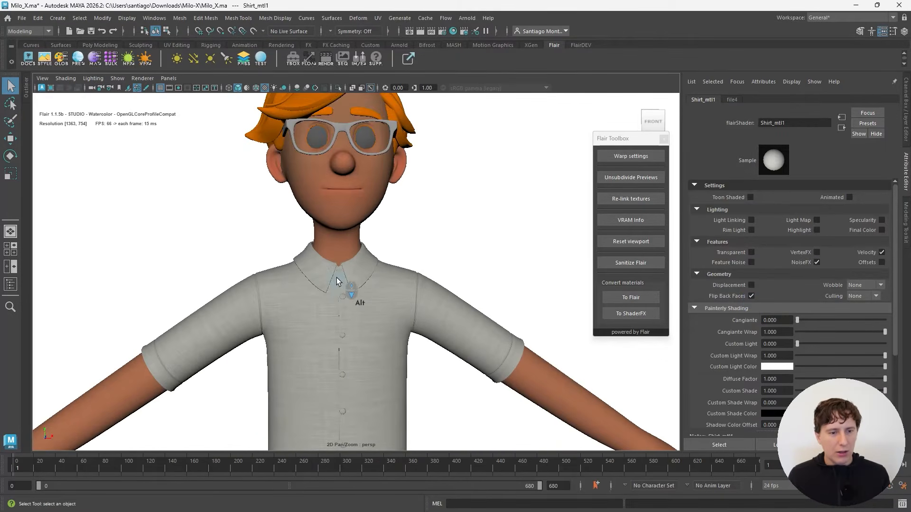
pyautogui.keyDown('alt'); pyautogui.scroll(-2, 337, 278); pyautogui.keyUp('alt')
pyautogui.keyDown('alt'); pyautogui.moveTo(336, 279); pyautogui.dragTo(335, 352, button='middle'); pyautogui.keyUp('alt')
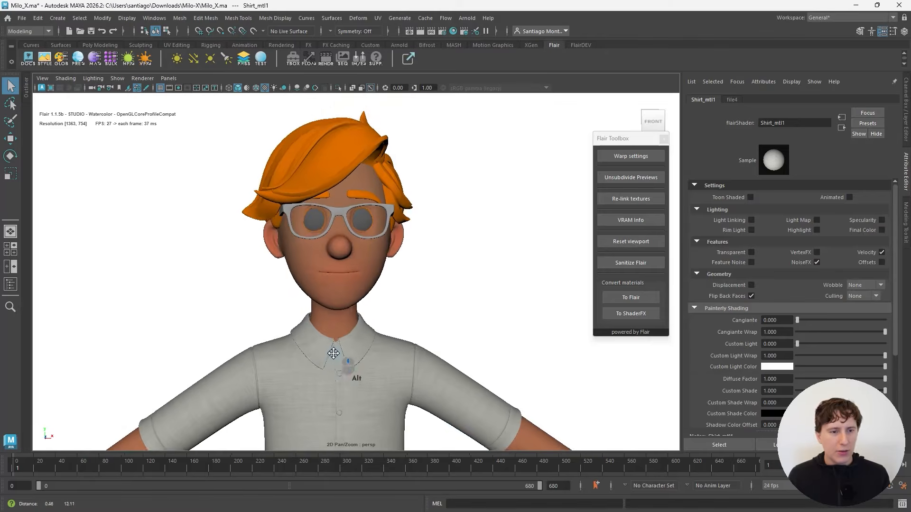
# Step: Select the character's left eye mesh and reveal both eye meshes under the eyes group in the Outliner
pyautogui.keyDown('alt'); pyautogui.scroll(6, 332, 270); pyautogui.keyUp('alt')
pyautogui.keyDown('alt'); pyautogui.moveTo(331, 269); pyautogui.dragTo(332, 325, button='middle'); pyautogui.keyUp('alt')
pyautogui.keyDown('alt'); pyautogui.moveTo(332, 325); pyautogui.dragTo(317, 271); pyautogui.keyUp('alt')
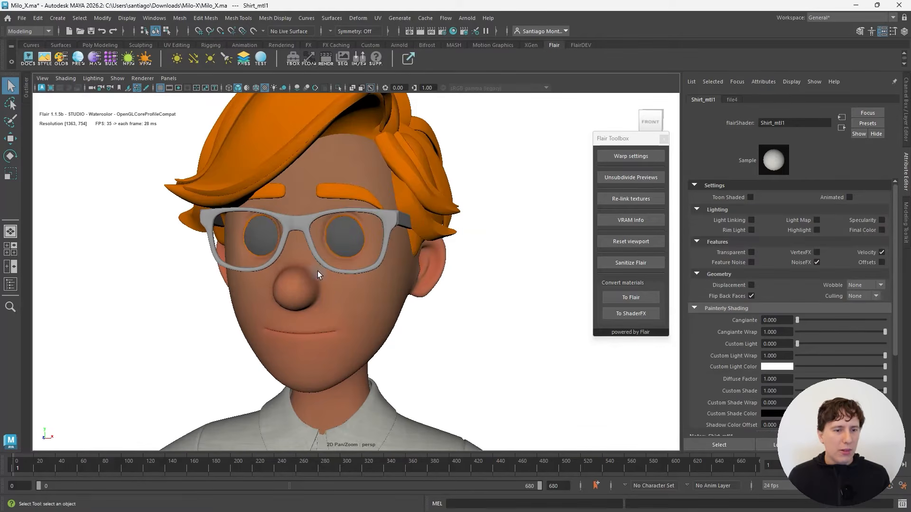
pyautogui.click(340, 228)
pyautogui.click(26, 88)
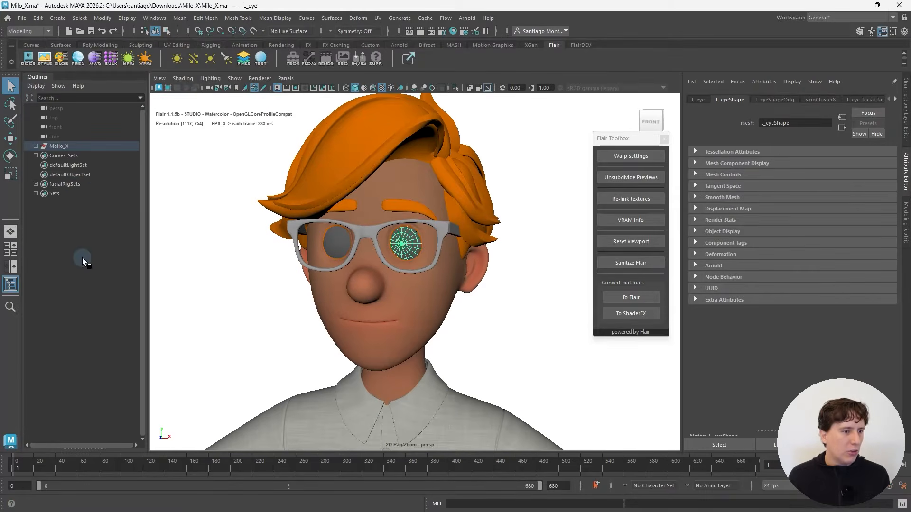
pyautogui.press('f')
pyautogui.click(81, 308)
pyautogui.click(81, 317)
pyautogui.click(80, 308)
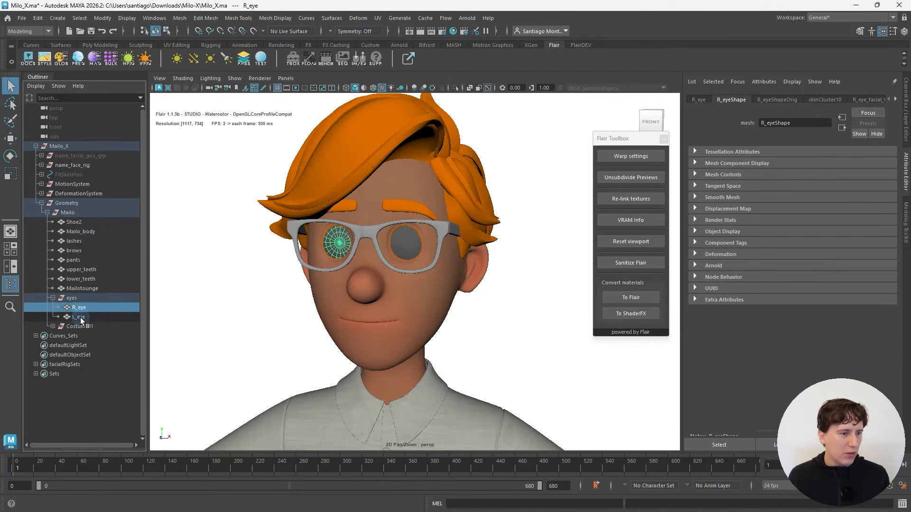
pyautogui.click(80, 316)
# Step: Isolate R_eye and L_eye together in the viewport and view them up close from an angle
pyautogui.keyDown('alt'); pyautogui.moveTo(332, 283); pyautogui.dragTo(344, 280); pyautogui.keyUp('alt')
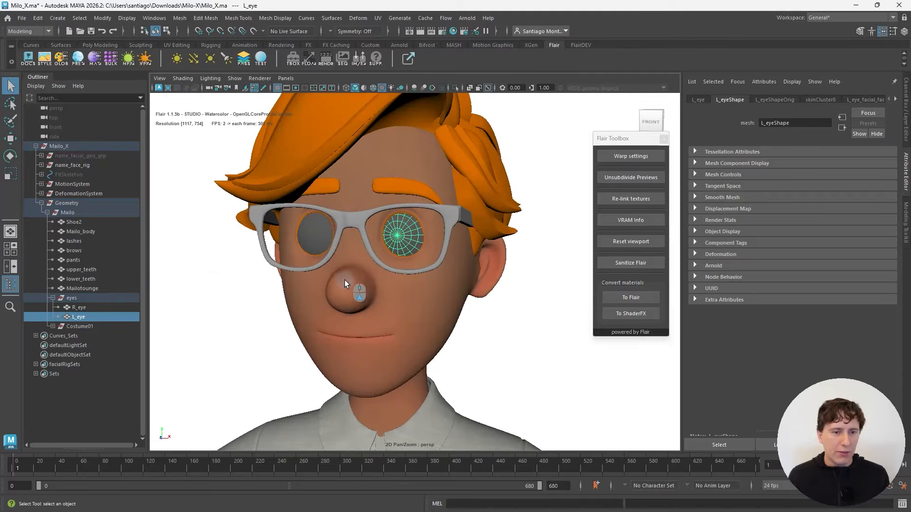
pyautogui.keyDown('ctrl'); pyautogui.click(76, 308); pyautogui.keyUp('ctrl')
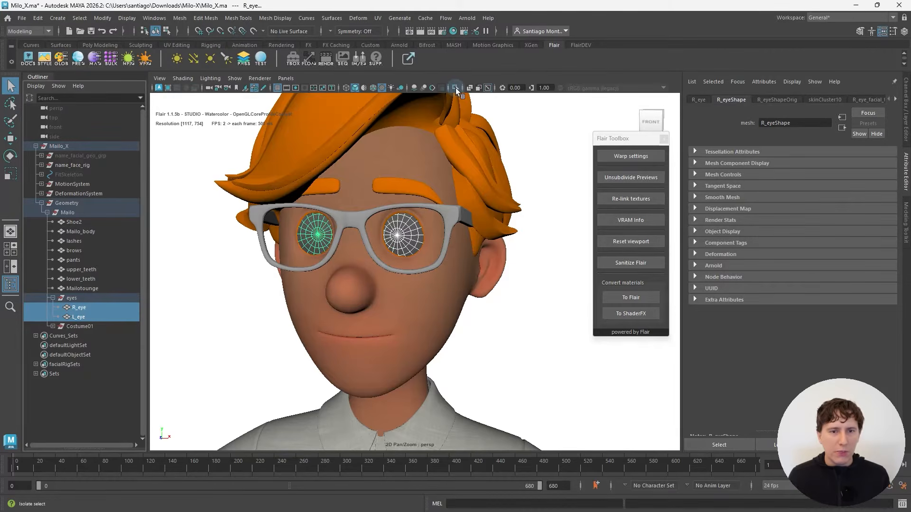
pyautogui.click(456, 88)
pyautogui.scroll(5, 468, 177)
pyautogui.click(484, 149)
pyautogui.keyDown('alt'); pyautogui.moveTo(485, 149); pyautogui.dragTo(309, 255); pyautogui.keyUp('alt')
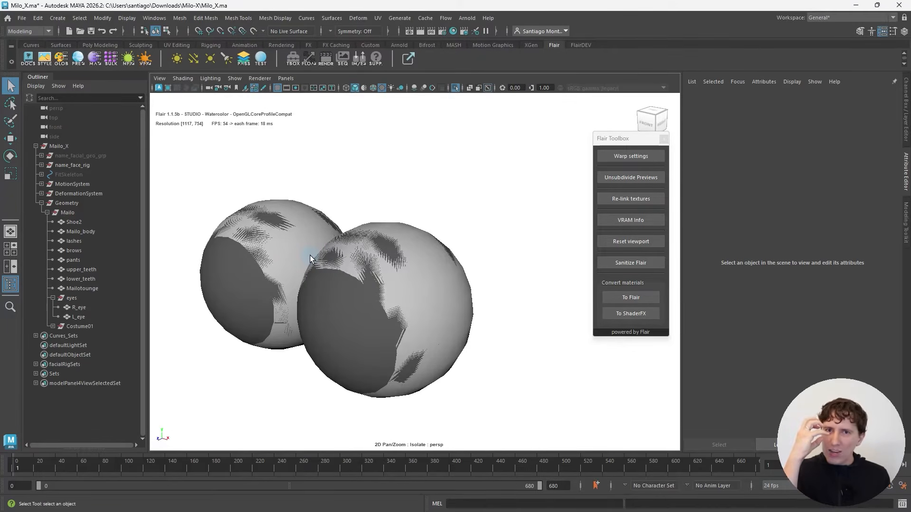
# Step: Select a face on the outer shell of the left eye and grow the selection to the whole shell
pyautogui.click(407, 295)
pyautogui.keyDown('alt'); pyautogui.moveTo(420, 290); pyautogui.dragTo(385, 272); pyautogui.keyUp('alt')
pyautogui.moveTo(388, 271); pyautogui.dragTo(393, 273, button='right')
pyautogui.click(396, 264)
pyautogui.hotkey('shift', '.')
pyautogui.hotkey('shift', '.')
pyautogui.hotkey('shift', '.')
pyautogui.hotkey('shift', '.')
pyautogui.hotkey('shift', '.')
pyautogui.hotkey('shift', '.')
pyautogui.hotkey('shift', '.')
pyautogui.hotkey('shift', '.')
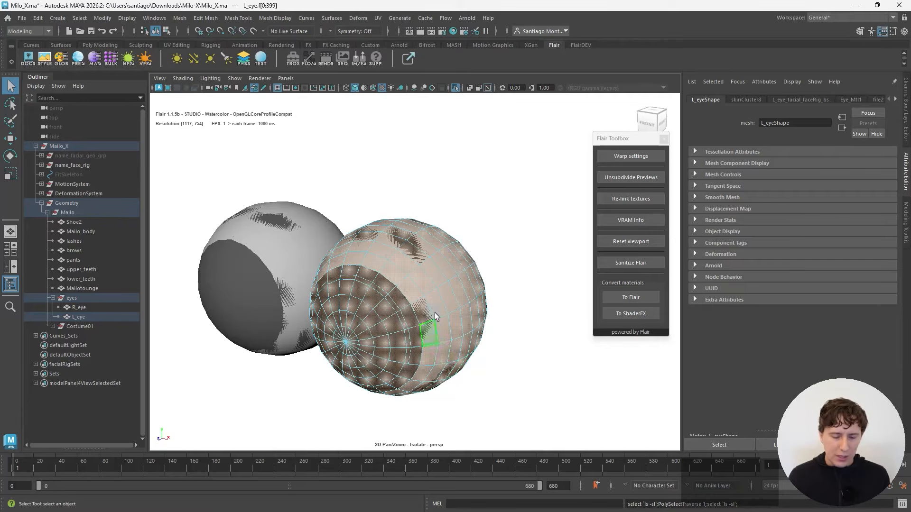
# Step: Scale up the left eye's outer shell and look inside it at the inner eyeball and pupil
pyautogui.press('r')
pyautogui.scroll(10, 398, 311)
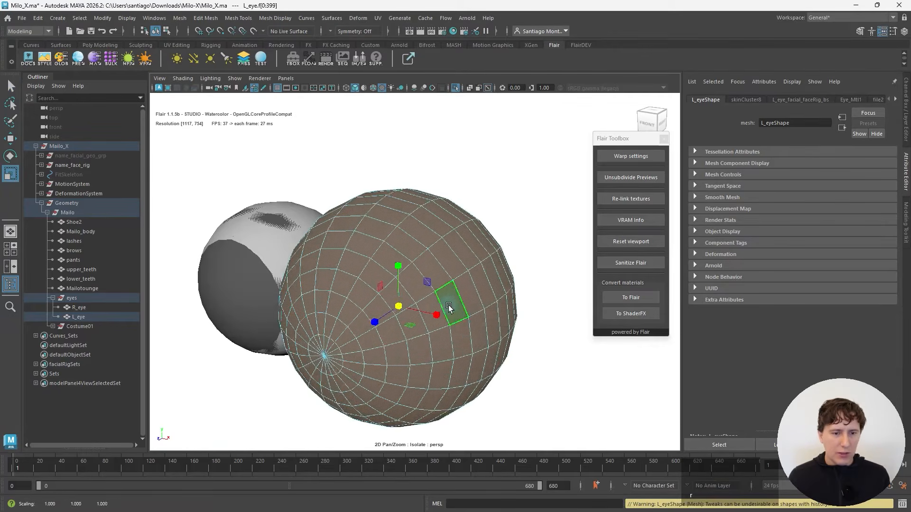
pyautogui.scroll(-12, 449, 309)
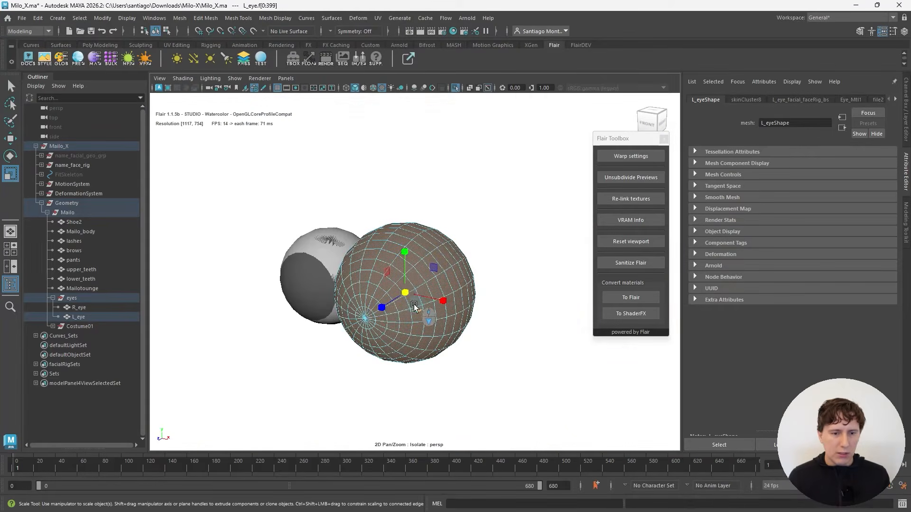
pyautogui.scroll(5, 591, 290)
pyautogui.scroll(8, 420, 315)
pyautogui.scroll(-4, 420, 315)
pyautogui.keyDown('alt'); pyautogui.moveTo(421, 315); pyautogui.dragTo(423, 276, button='middle'); pyautogui.keyUp('alt')
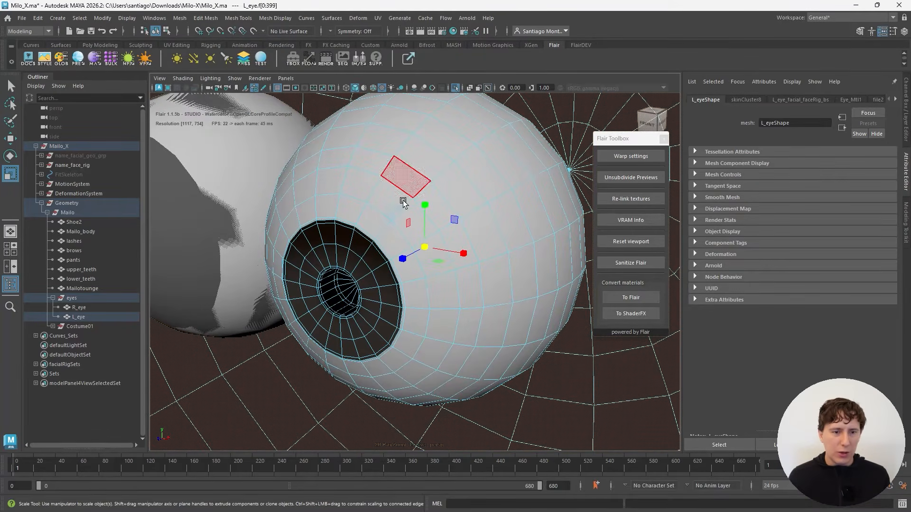
# Step: Undo the scaling of the left eye's outer shell and clear the face selection
pyautogui.hotkey('ctrl', '1')
pyautogui.scroll(-2, 438, 263)
pyautogui.hotkey('ctrl', 'z')
pyautogui.hotkey('ctrl', 'z')
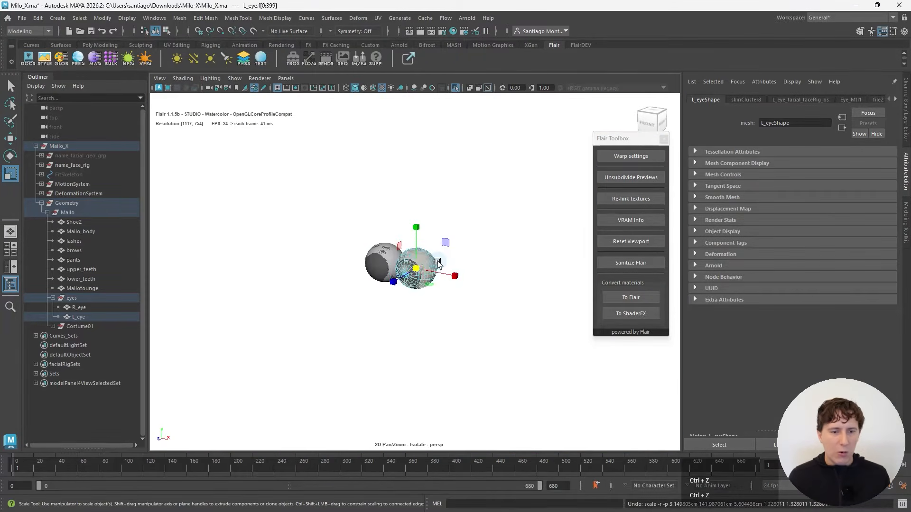
pyautogui.scroll(7, 437, 263)
pyautogui.keyDown('alt'); pyautogui.moveTo(334, 283); pyautogui.dragTo(348, 285); pyautogui.keyUp('alt')
pyautogui.click(484, 358)
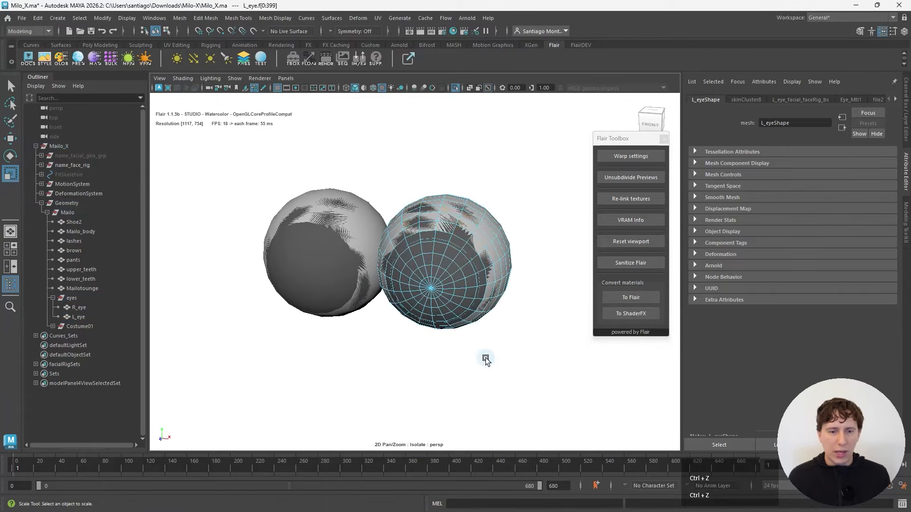
# Step: Rename the Flair material on the left eye's outer shell to cornea and enable its Transparent feature
pyautogui.scroll(3, 482, 343)
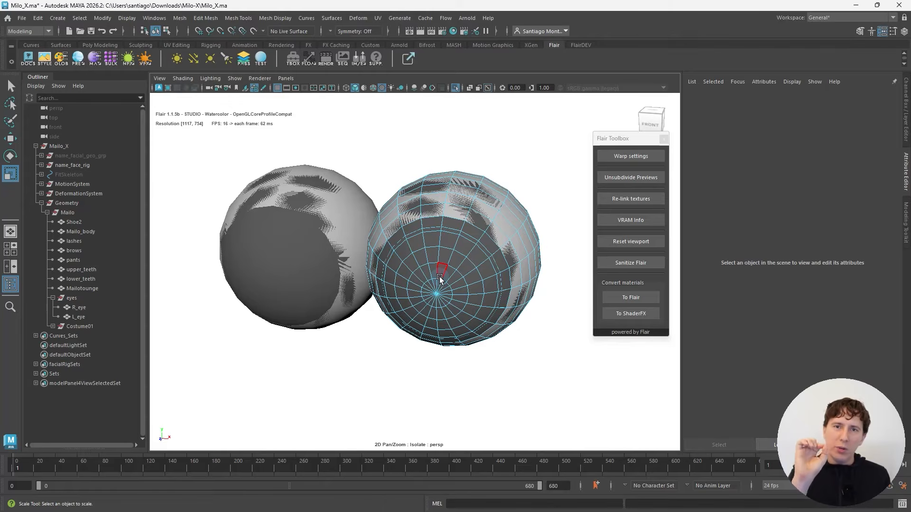
pyautogui.click(457, 262)
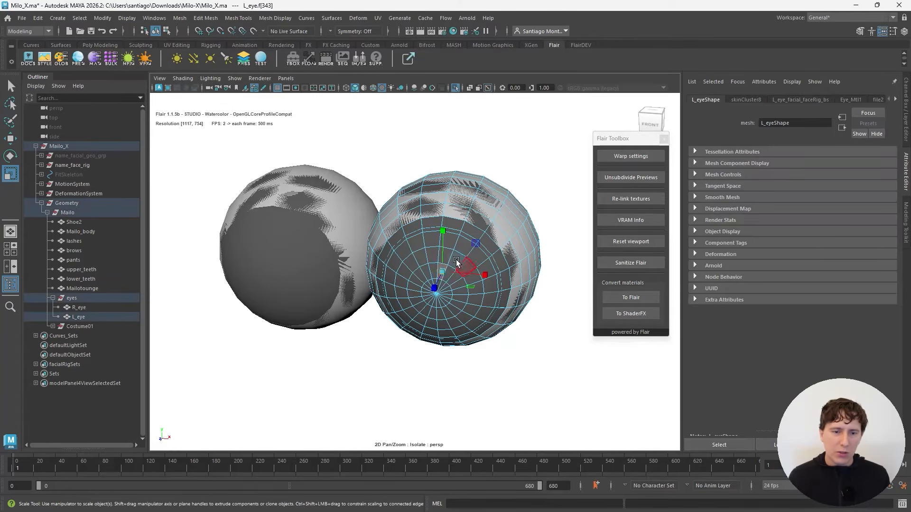
pyautogui.click(94, 59)
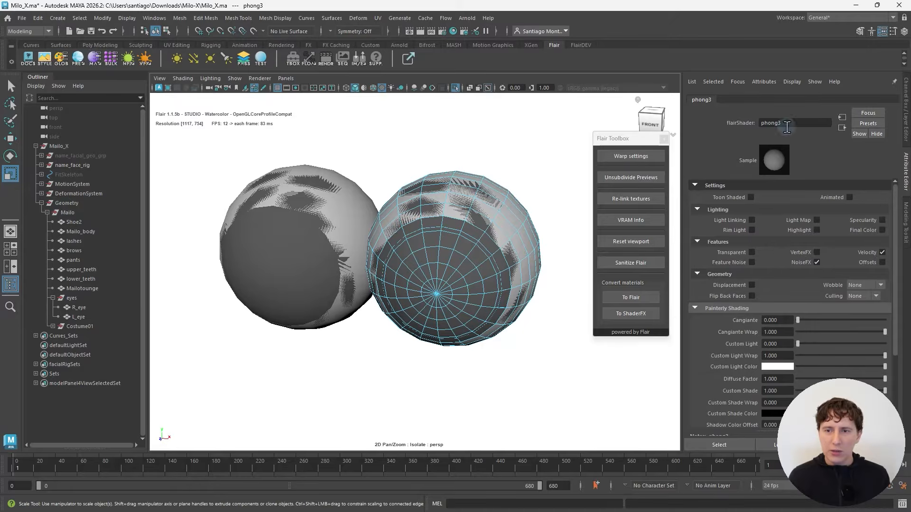
pyautogui.write('cornea')
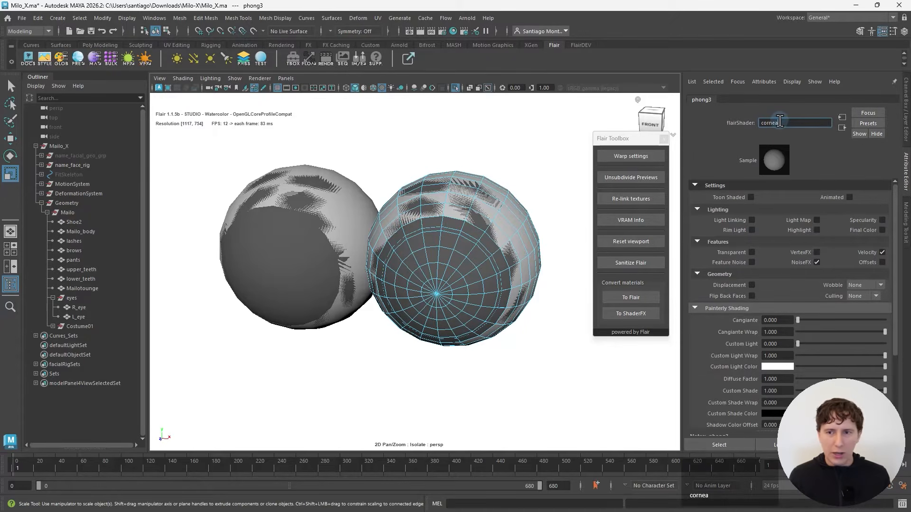
pyautogui.press('Return')
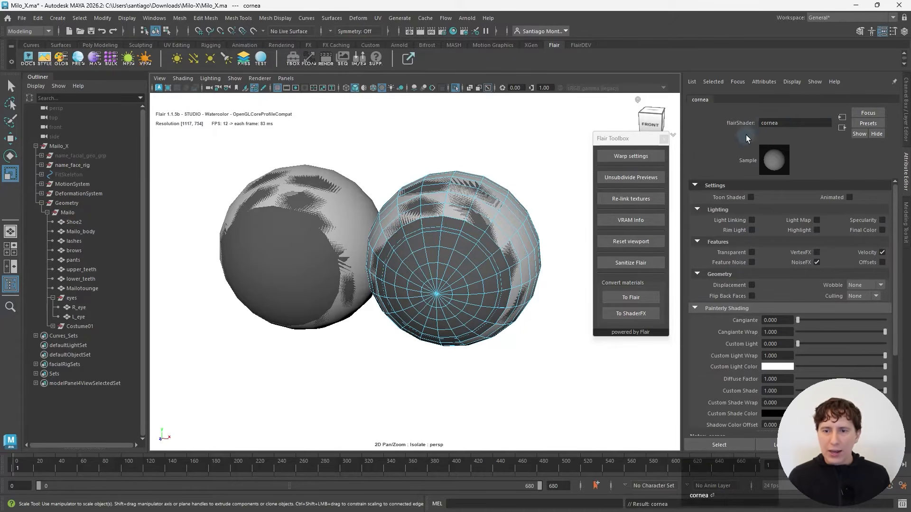
pyautogui.scroll(-1, 723, 249)
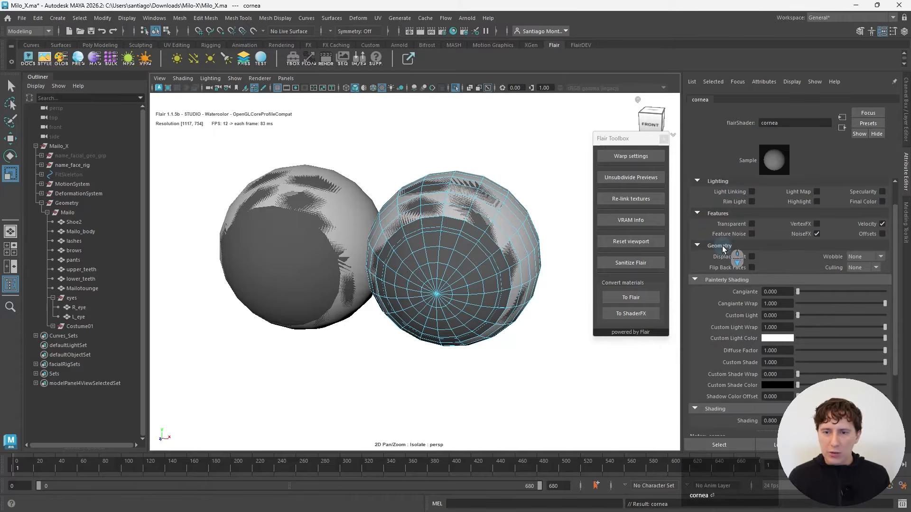
pyautogui.click(752, 224)
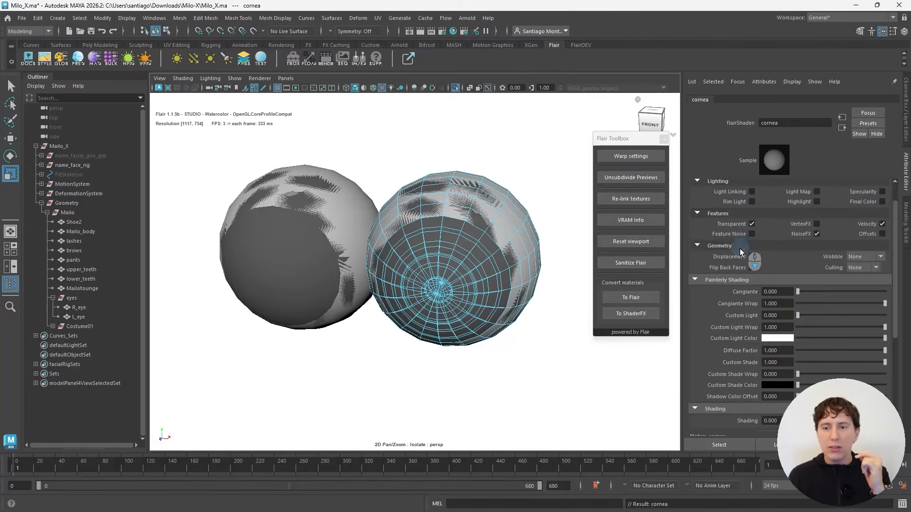
# Step: Set the cornea material's Transparency to 1.000 and enable its Specularity feature
pyautogui.scroll(-5, 739, 248)
pyautogui.moveTo(800, 352); pyautogui.dragTo(907, 359)
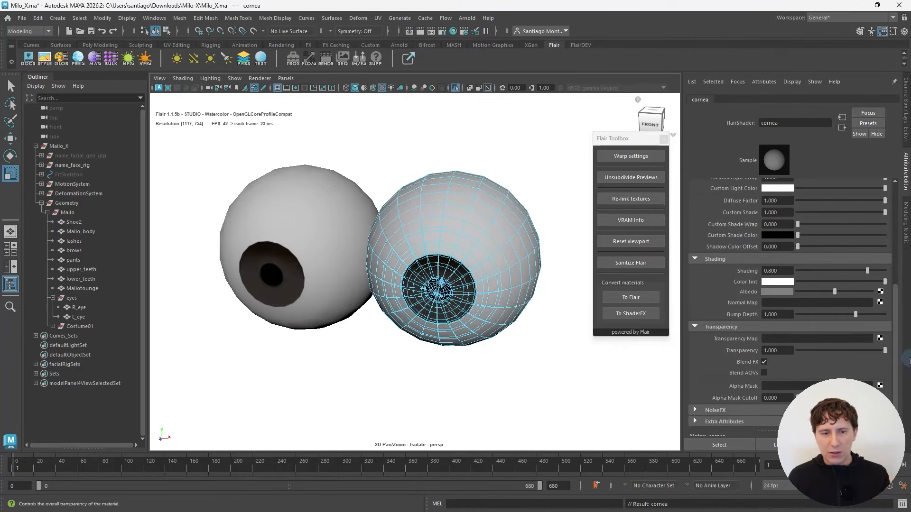
pyautogui.scroll(6, 724, 288)
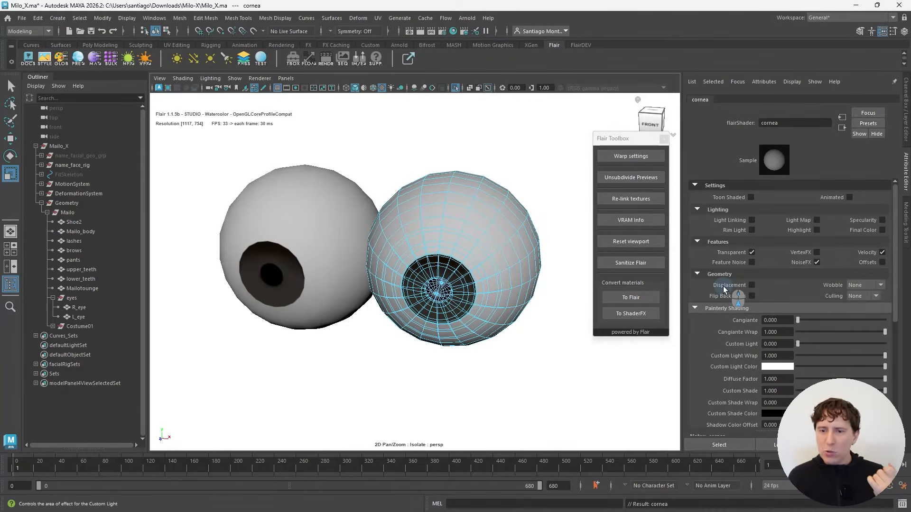
pyautogui.click(882, 221)
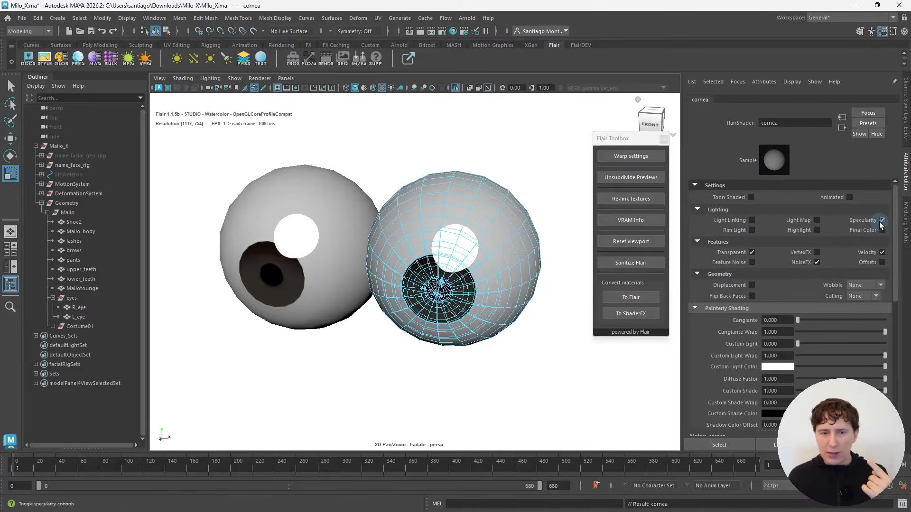
# Step: Set the cornea's Specular Roll Off to about 0.544 and its Specular Diffusion to about 0.896
pyautogui.scroll(-8, 738, 299)
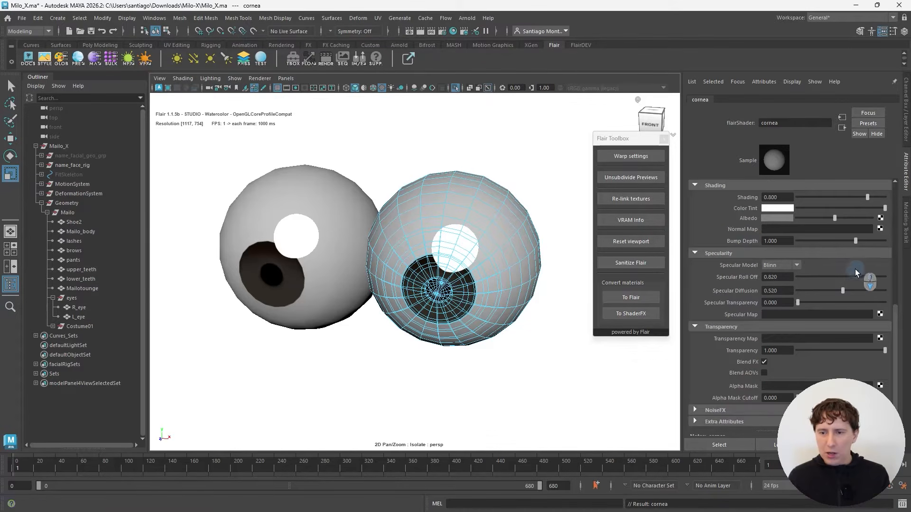
pyautogui.moveTo(858, 277); pyautogui.dragTo(844, 278)
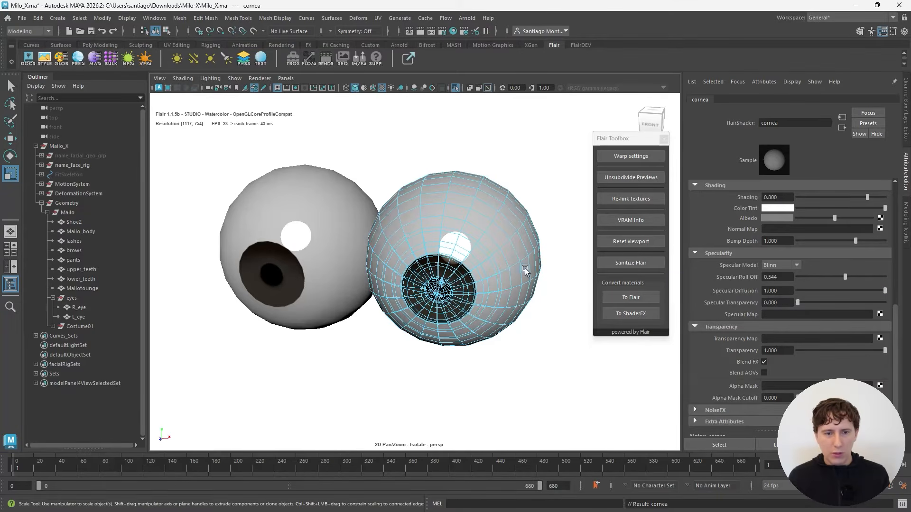
pyautogui.scroll(-5, 456, 282)
pyautogui.keyDown('alt'); pyautogui.moveTo(418, 289); pyautogui.dragTo(436, 280); pyautogui.keyUp('alt')
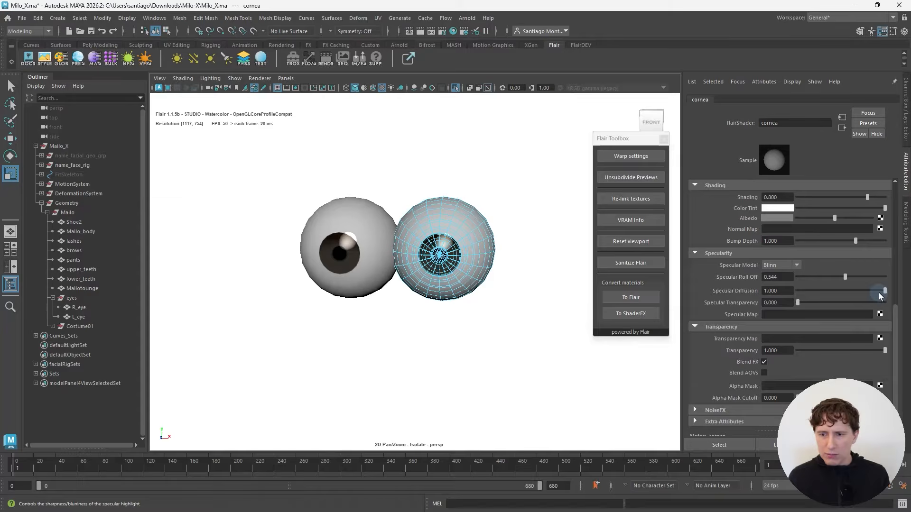
pyautogui.moveTo(879, 292); pyautogui.dragTo(873, 292)
pyautogui.scroll(-2, 461, 265)
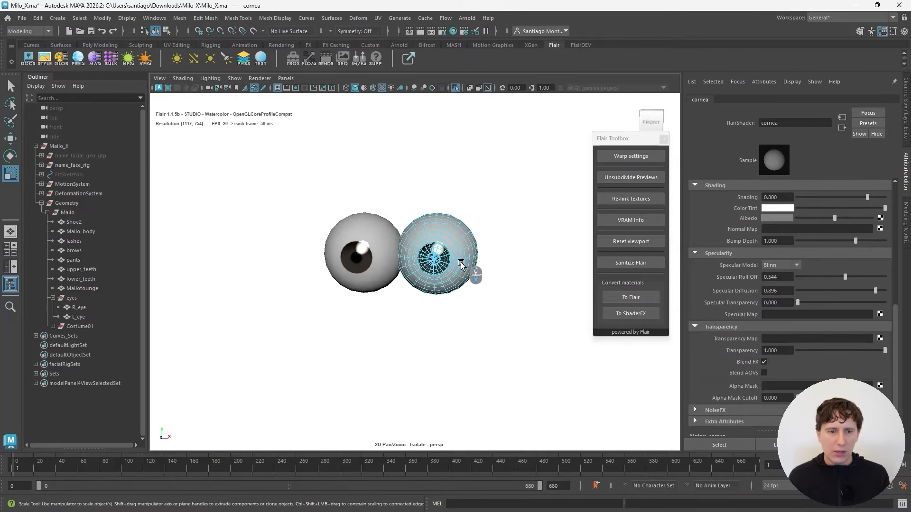
# Step: Return to object mode, clear the selection and end the eye isolation to show the whole character
pyautogui.moveTo(459, 262)
pyautogui.keyDown('alt'); pyautogui.mouseDown()
pyautogui.moveTo(432, 262)
pyautogui.moveTo(448, 262)
pyautogui.mouseUp(); pyautogui.keyUp('alt')
pyautogui.moveTo(439, 241); pyautogui.dragTo(480, 224, button='right')
pyautogui.click(492, 209)
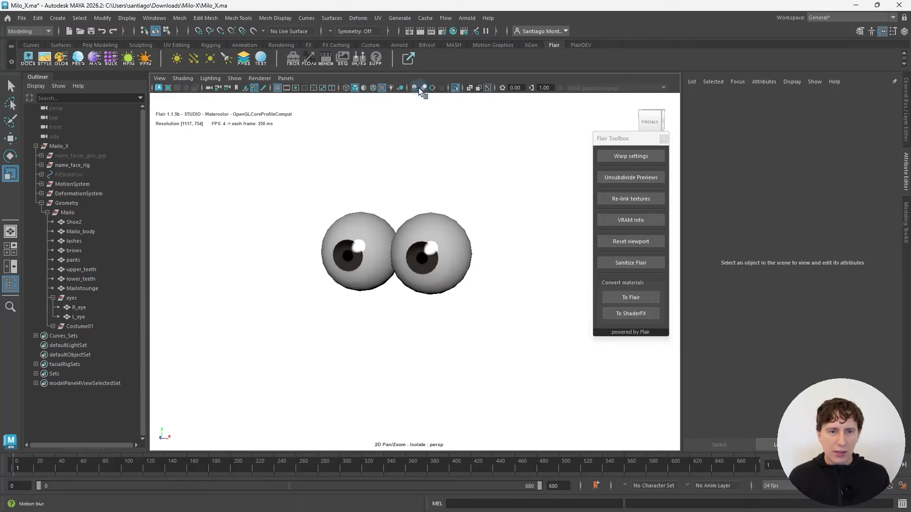
pyautogui.click(455, 89)
pyautogui.scroll(-3, 432, 198)
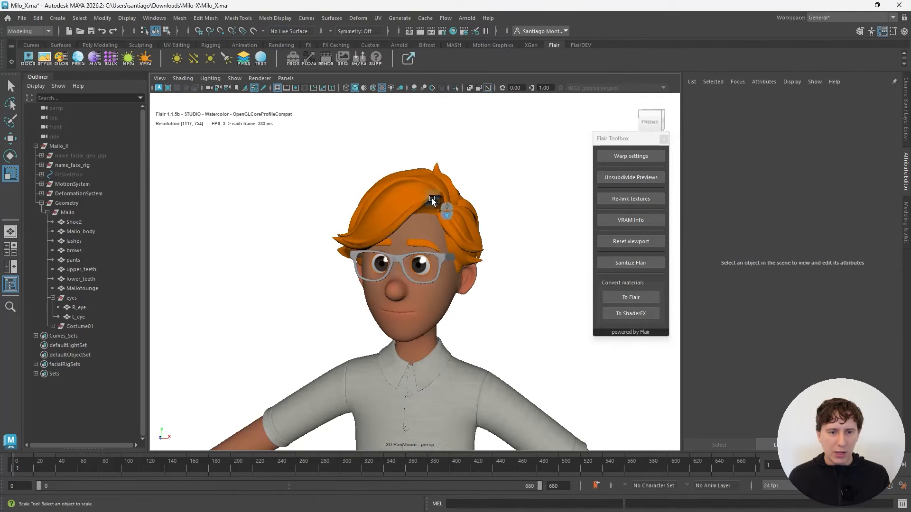
pyautogui.keyDown('alt'); pyautogui.moveTo(416, 281); pyautogui.dragTo(409, 262); pyautogui.keyUp('alt')
pyautogui.scroll(5, 409, 262)
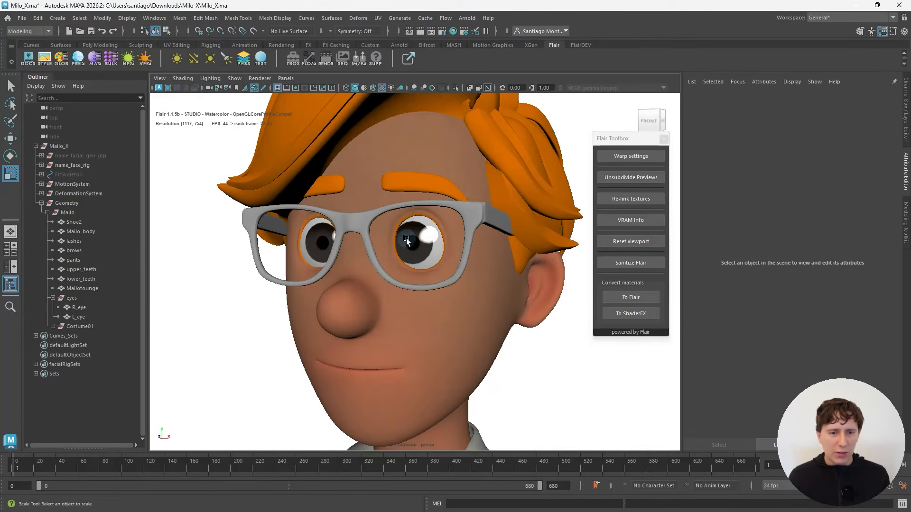
# Step: Select the left eye's cornea, lower its material's Specular Diffusion to about 0.758 and clear the selection
pyautogui.click(407, 240)
pyautogui.moveTo(407, 240); pyautogui.dragTo(414, 229, button='right')
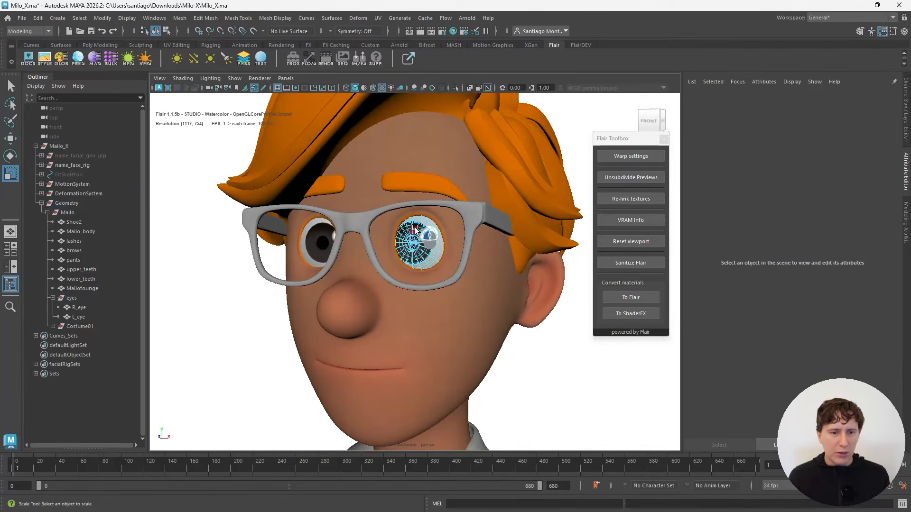
pyautogui.click(414, 229)
pyautogui.click(95, 59)
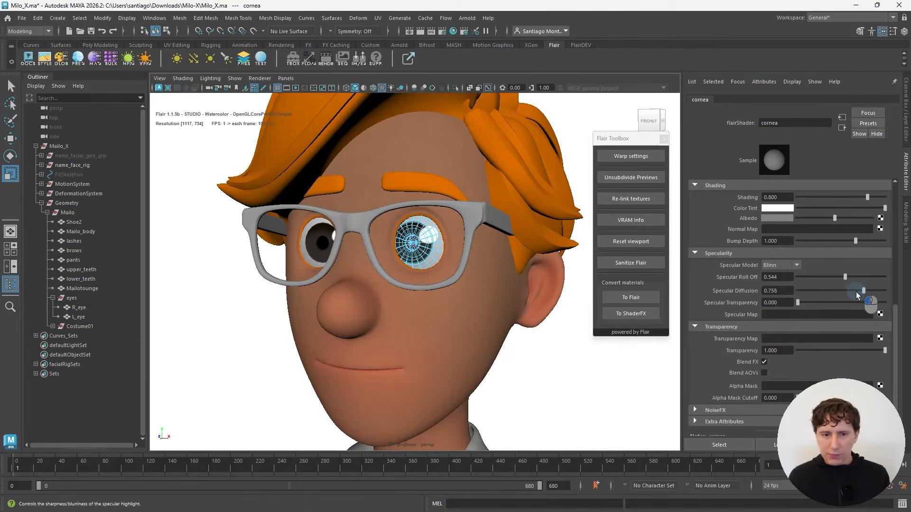
pyautogui.moveTo(417, 238); pyautogui.dragTo(475, 214, button='right')
pyautogui.click(574, 137)
# Step: Examine the whole character, including the eyes, face and clothing, from the front and side
pyautogui.scroll(-10, 519, 196)
pyautogui.keyDown('alt'); pyautogui.moveTo(451, 292); pyautogui.dragTo(443, 325); pyautogui.keyUp('alt')
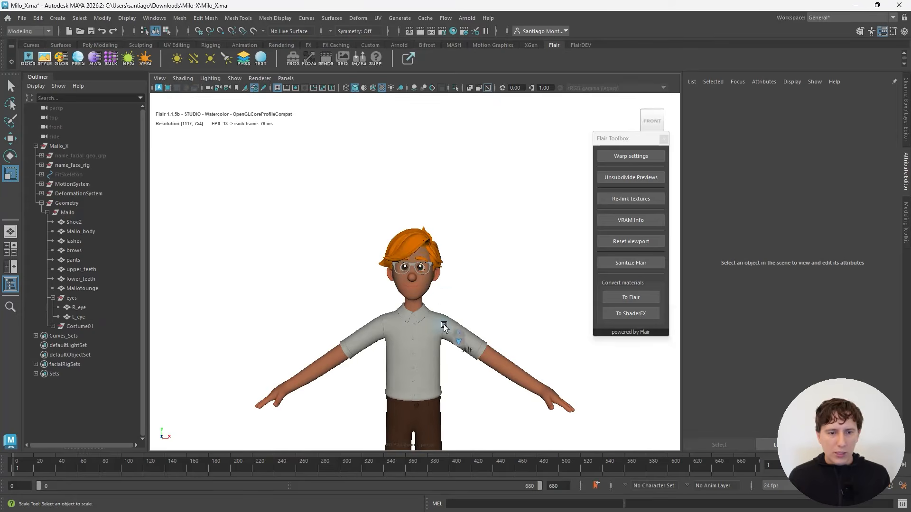
pyautogui.keyDown('alt'); pyautogui.moveTo(443, 324); pyautogui.dragTo(451, 247, button='middle'); pyautogui.keyUp('alt')
pyautogui.keyDown('alt'); pyautogui.scroll(-2, 450, 247); pyautogui.keyUp('alt')
pyautogui.moveTo(393, 314)
pyautogui.keyDown('alt'); pyautogui.mouseDown()
pyautogui.moveTo(418, 323)
pyautogui.moveTo(374, 299)
pyautogui.moveTo(393, 321)
pyautogui.mouseUp(); pyautogui.keyUp('alt')
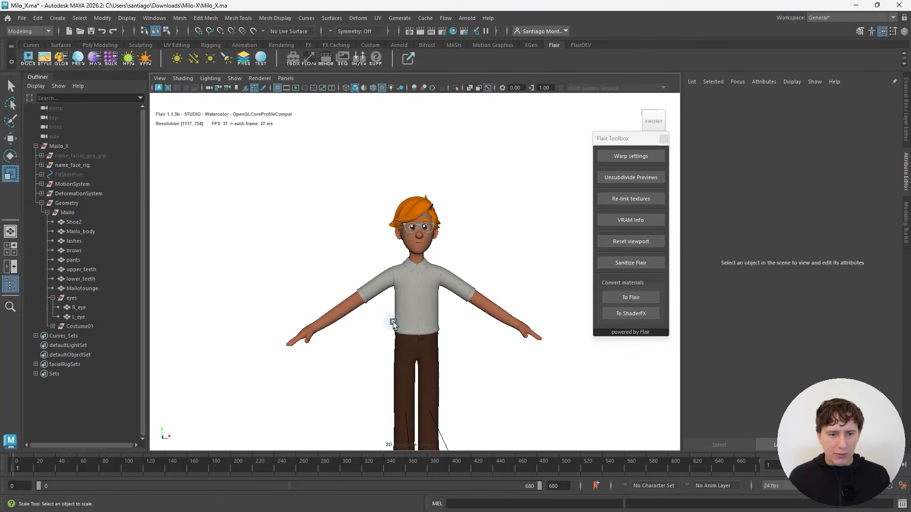
pyautogui.keyDown('alt'); pyautogui.moveTo(393, 322); pyautogui.dragTo(384, 253, button='middle'); pyautogui.keyUp('alt')
pyautogui.keyDown('alt'); pyautogui.moveTo(384, 253); pyautogui.dragTo(429, 271); pyautogui.keyUp('alt')
pyautogui.keyDown('alt'); pyautogui.moveTo(417, 206); pyautogui.dragTo(382, 289, button='middle'); pyautogui.keyUp('alt')
# Step: Select the hair mesh, open its Flair material and enable the Specularity feature
pyautogui.scroll(5, 382, 289)
pyautogui.keyDown('alt'); pyautogui.moveTo(315, 246); pyautogui.dragTo(380, 262); pyautogui.keyUp('alt')
pyautogui.click(380, 263)
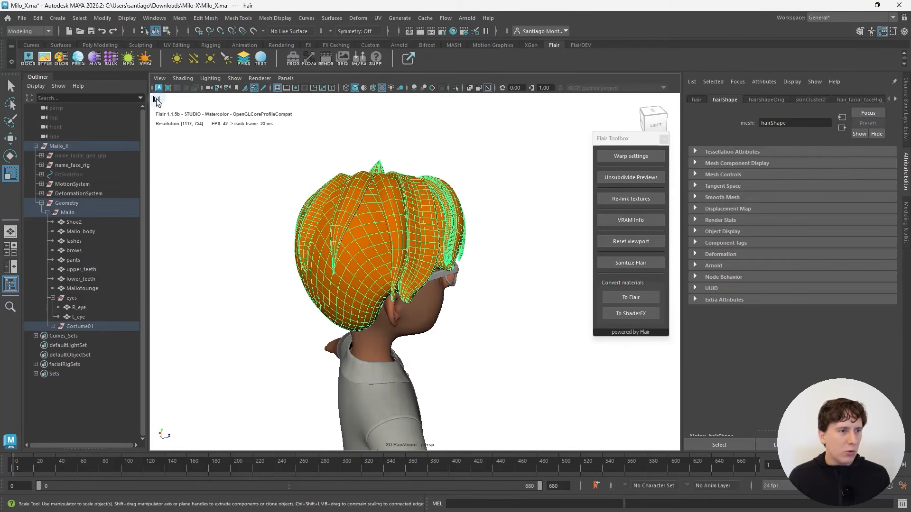
pyautogui.click(95, 56)
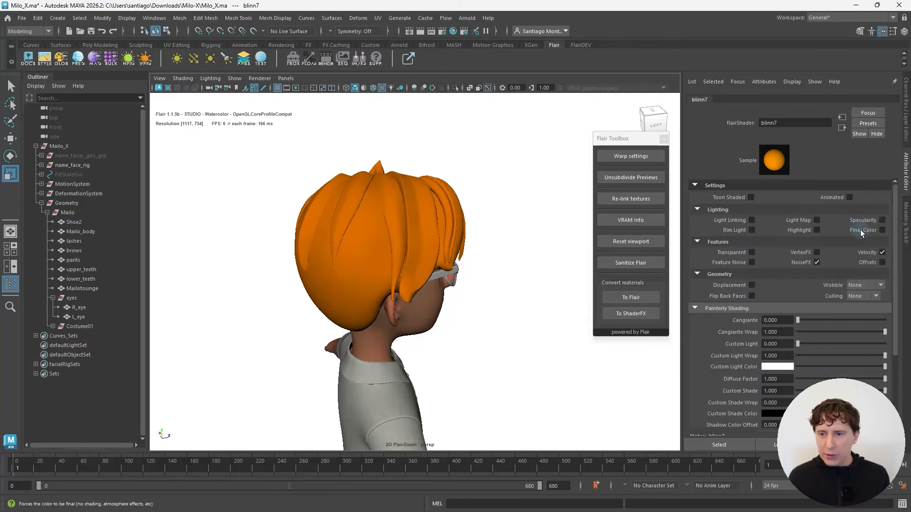
pyautogui.click(882, 221)
pyautogui.scroll(-5, 710, 289)
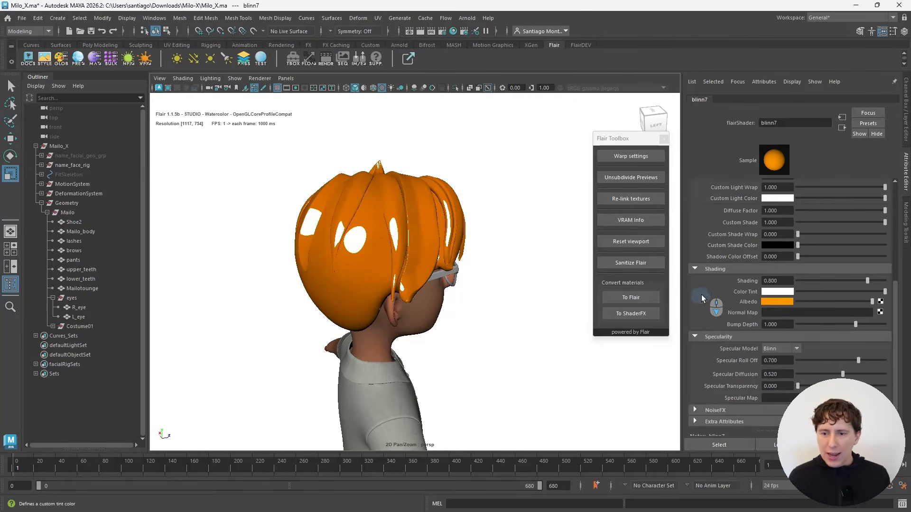
# Step: Set the hair's Specular Diffusion and Specular Roll Off to 1.000 and its Specular Transparency to about 0.984
pyautogui.moveTo(843, 374); pyautogui.dragTo(909, 373)
pyautogui.click(883, 374)
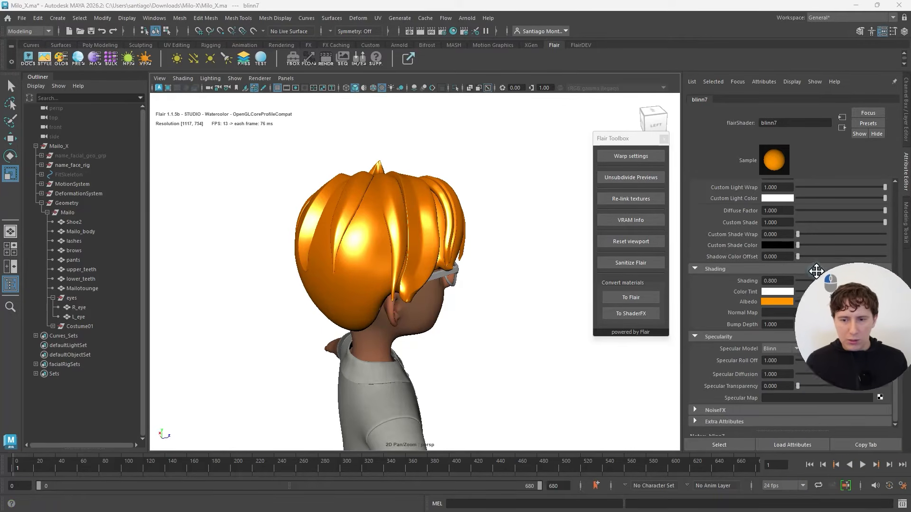
pyautogui.moveTo(798, 385); pyautogui.dragTo(881, 396)
# Step: Examine the hair's highlights on the full character from several angles and distances
pyautogui.keyDown('alt'); pyautogui.moveTo(474, 353); pyautogui.dragTo(378, 267); pyautogui.keyUp('alt')
pyautogui.scroll(-10, 378, 267)
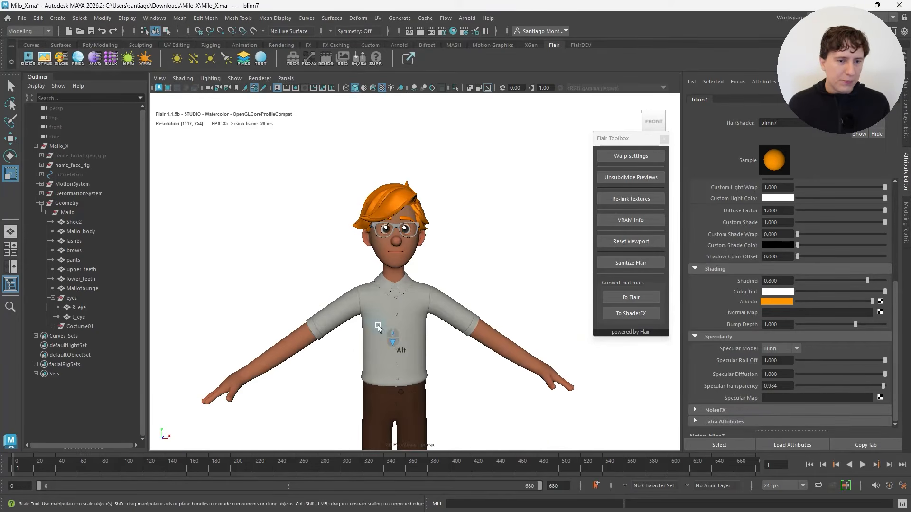
pyautogui.keyDown('alt'); pyautogui.moveTo(386, 295); pyautogui.dragTo(369, 270, button='middle'); pyautogui.keyUp('alt')
pyautogui.scroll(2, 368, 270)
pyautogui.moveTo(368, 271)
pyautogui.keyDown('alt'); pyautogui.mouseDown()
pyautogui.moveTo(274, 271)
pyautogui.moveTo(369, 266)
pyautogui.mouseUp(); pyautogui.keyUp('alt')
pyautogui.keyDown('alt'); pyautogui.moveTo(372, 259); pyautogui.dragTo(379, 283, button='middle'); pyautogui.keyUp('alt')
pyautogui.moveTo(380, 284)
pyautogui.keyDown('alt'); pyautogui.mouseDown()
pyautogui.moveTo(407, 305)
pyautogui.moveTo(386, 301)
pyautogui.moveTo(378, 279)
pyautogui.mouseUp(); pyautogui.keyUp('alt')
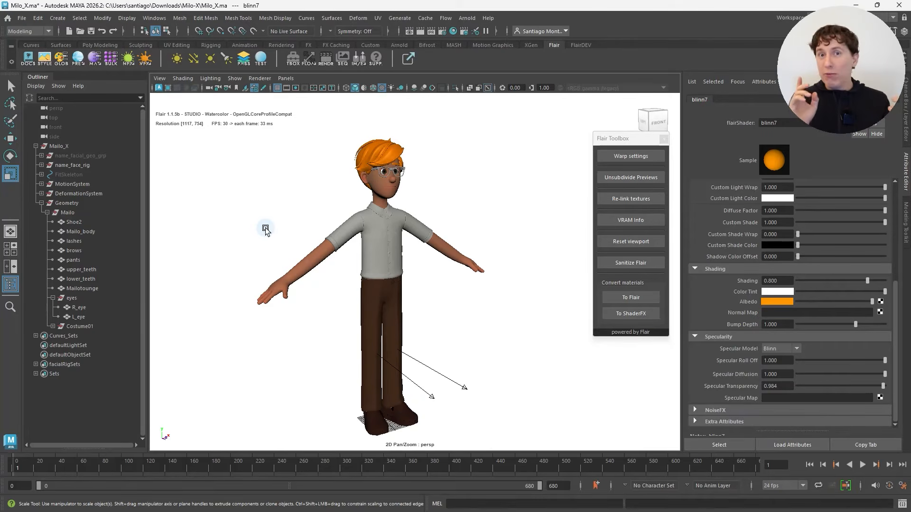
# Step: Load the _lines style preset and close the Style Presets window
pyautogui.click(43, 65)
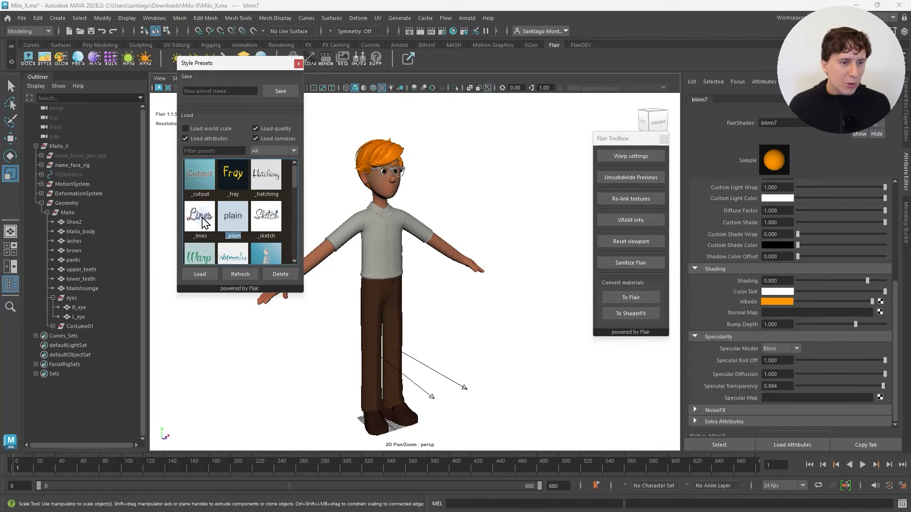
pyautogui.doubleClick(205, 221)
pyautogui.click(298, 64)
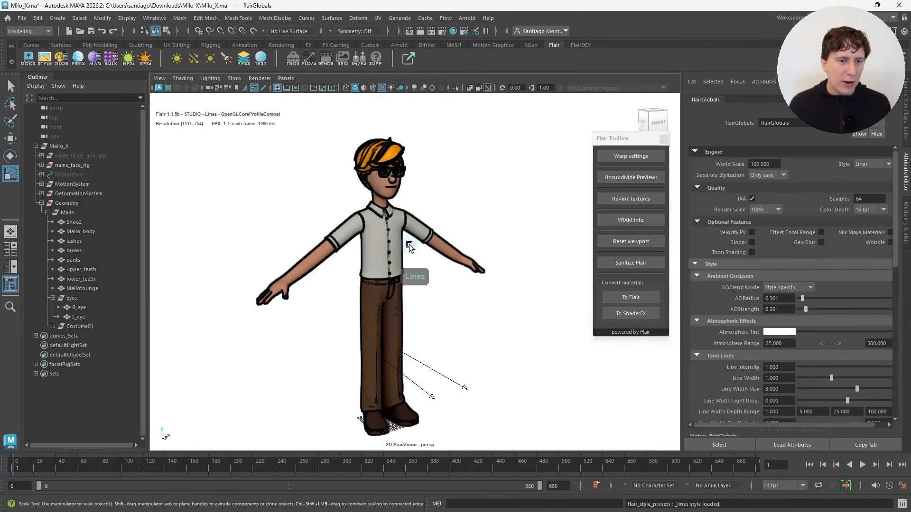
# Step: Reduce the toon Line Width in the Flair globals to about 0.414
pyautogui.scroll(4, 409, 244)
pyautogui.keyDown('alt'); pyautogui.moveTo(398, 143); pyautogui.dragTo(411, 196, button='middle'); pyautogui.keyUp('alt')
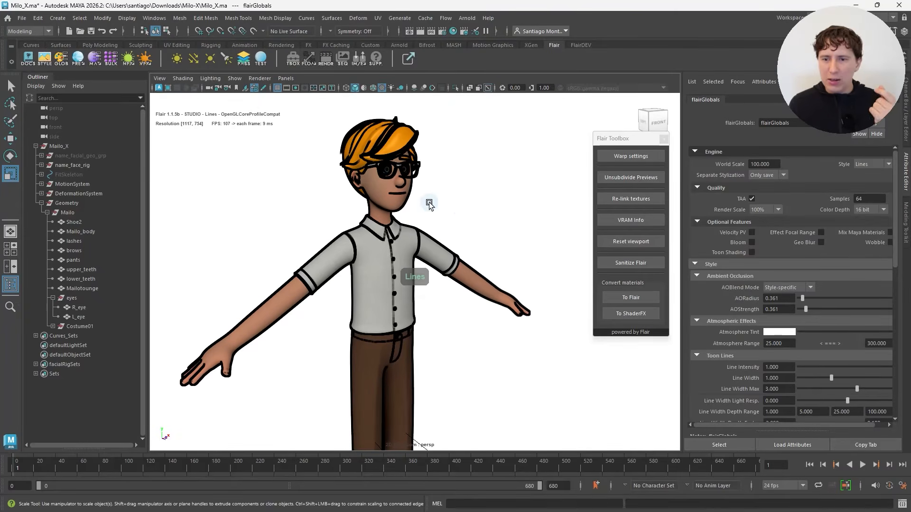
pyautogui.scroll(-2, 831, 322)
pyautogui.moveTo(831, 321); pyautogui.dragTo(813, 321)
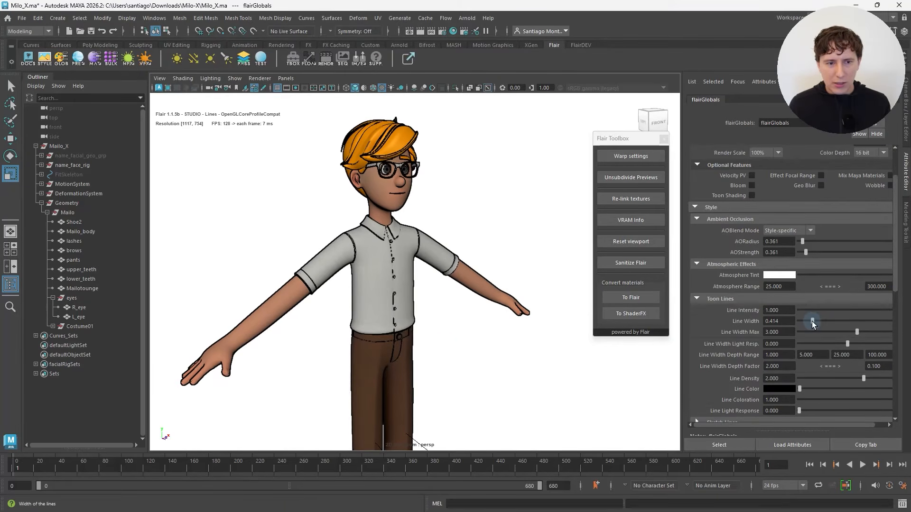
pyautogui.keyDown('alt'); pyautogui.moveTo(471, 319); pyautogui.dragTo(441, 260); pyautogui.keyUp('alt')
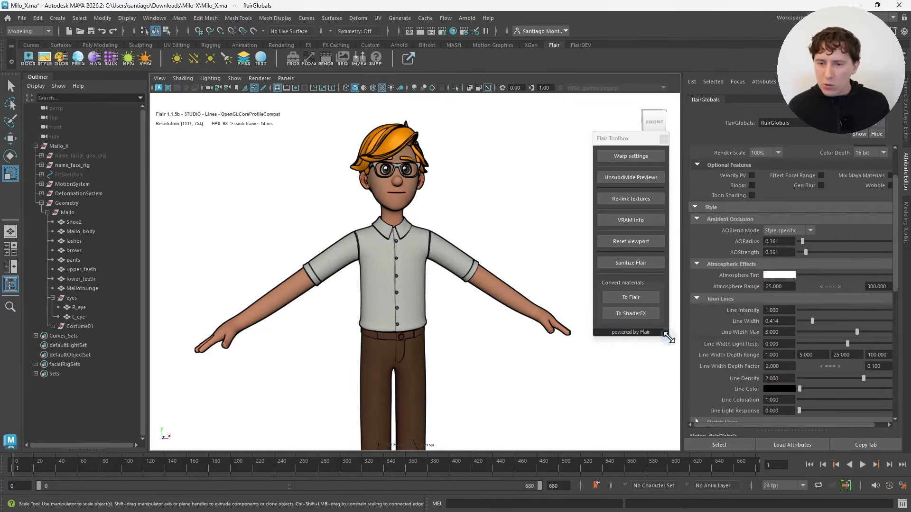
# Step: Set the toon lines' Line Coloration to 0 in the Flair globals
pyautogui.click(842, 401)
pyautogui.moveTo(842, 401); pyautogui.dragTo(735, 409)
pyautogui.keyDown('alt'); pyautogui.moveTo(470, 363); pyautogui.dragTo(476, 370); pyautogui.keyUp('alt')
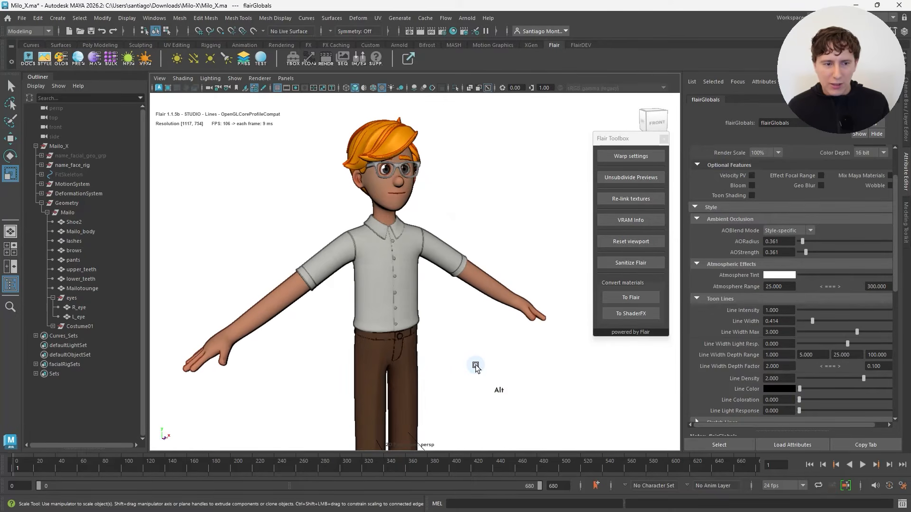
# Step: Examine the outlines on the full character from different angles
pyautogui.keyDown('alt'); pyautogui.moveTo(447, 364); pyautogui.dragTo(412, 358); pyautogui.keyUp('alt')
pyautogui.keyDown('alt'); pyautogui.moveTo(413, 354); pyautogui.dragTo(431, 279, button='middle'); pyautogui.keyUp('alt')
pyautogui.keyDown('alt'); pyautogui.moveTo(431, 279); pyautogui.dragTo(437, 299, button='right'); pyautogui.keyUp('alt')
pyautogui.keyDown('alt'); pyautogui.moveTo(436, 298); pyautogui.dragTo(450, 280); pyautogui.keyUp('alt')
pyautogui.keyDown('alt'); pyautogui.moveTo(467, 232); pyautogui.dragTo(470, 281, button='middle'); pyautogui.keyUp('alt')
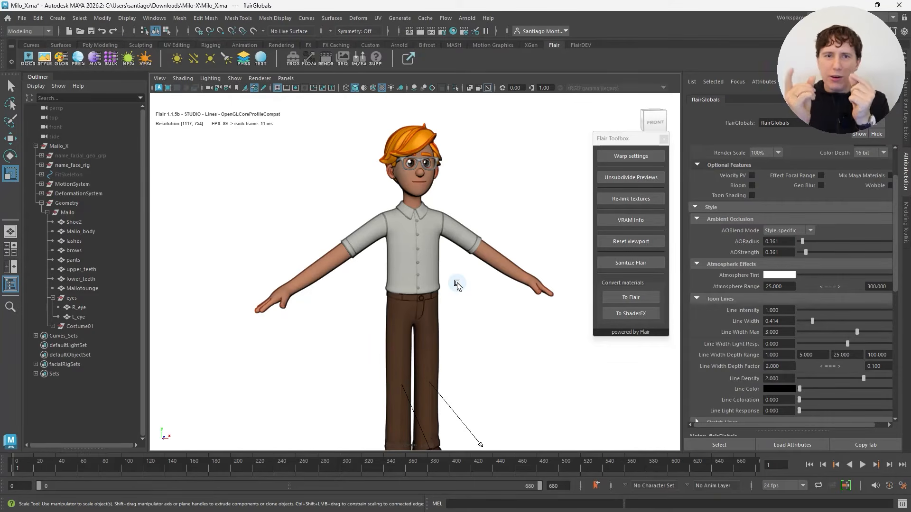
pyautogui.scroll(-2, 456, 283)
pyautogui.keyDown('alt'); pyautogui.moveTo(451, 314); pyautogui.dragTo(455, 290, button='middle'); pyautogui.keyUp('alt')
# Step: Select all of the character's meshes, including the body, eyes, teeth, clothing and shoes
pyautogui.click(338, 153)
pyautogui.moveTo(338, 154); pyautogui.dragTo(525, 304)
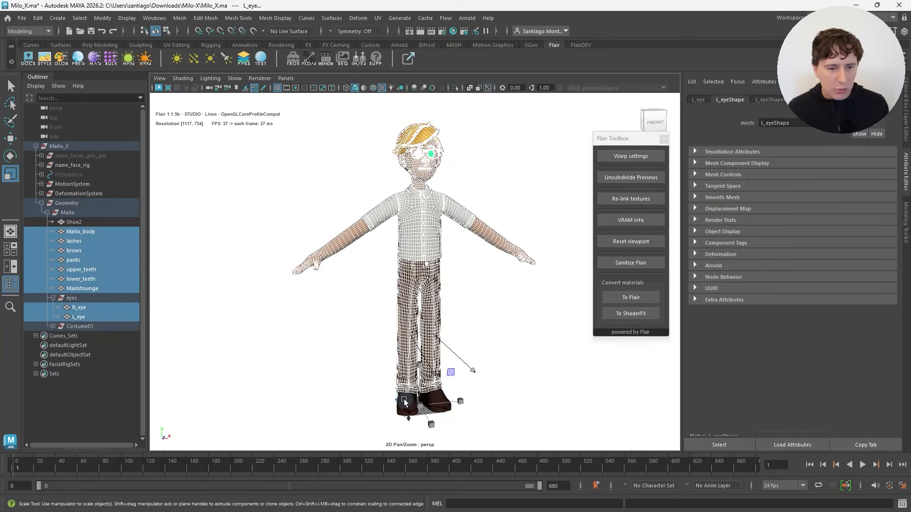
pyautogui.keyDown('shift'); pyautogui.click(430, 397); pyautogui.keyUp('shift')
pyautogui.scroll(2, 412, 194)
pyautogui.keyDown('alt'); pyautogui.moveTo(413, 195); pyautogui.dragTo(403, 227, button='middle'); pyautogui.keyUp('alt')
pyautogui.scroll(2, 403, 229)
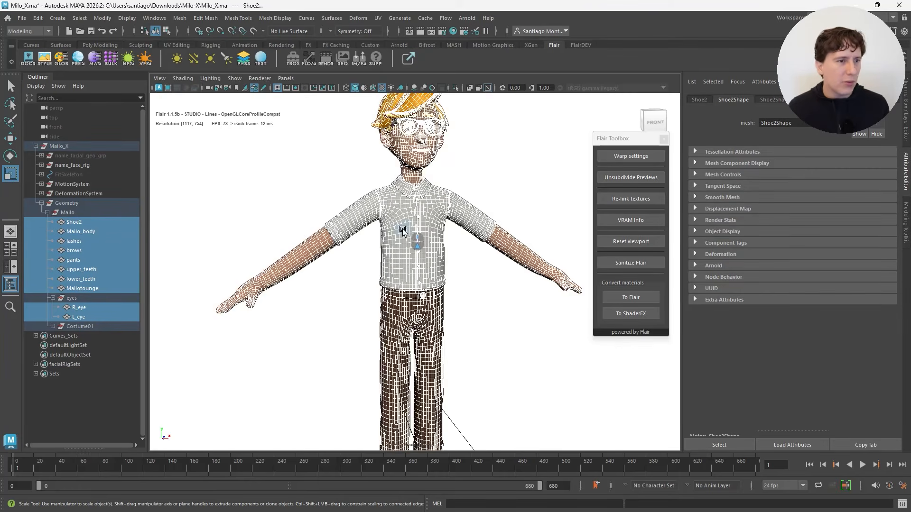
# Step: Open NoiseFX for the selected meshes and increase the width amount of a Simple line width noise
pyautogui.click(139, 64)
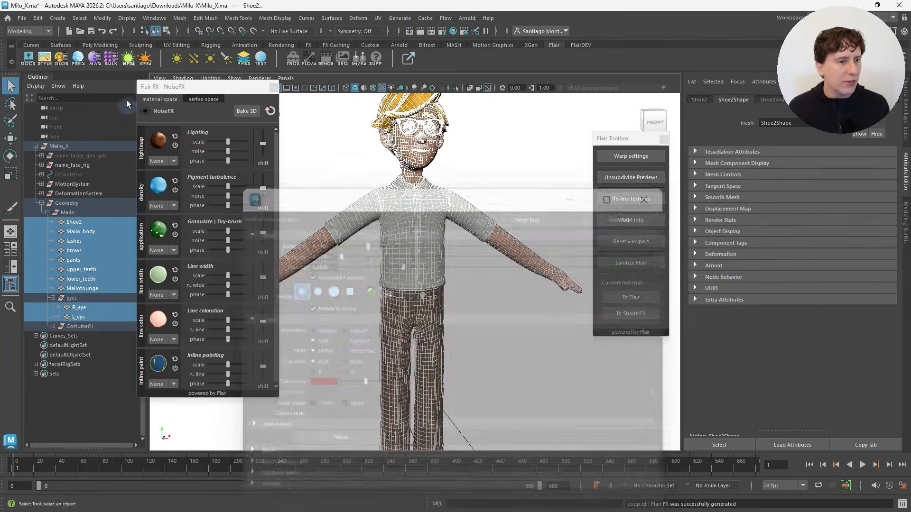
pyautogui.scroll(-1, 187, 298)
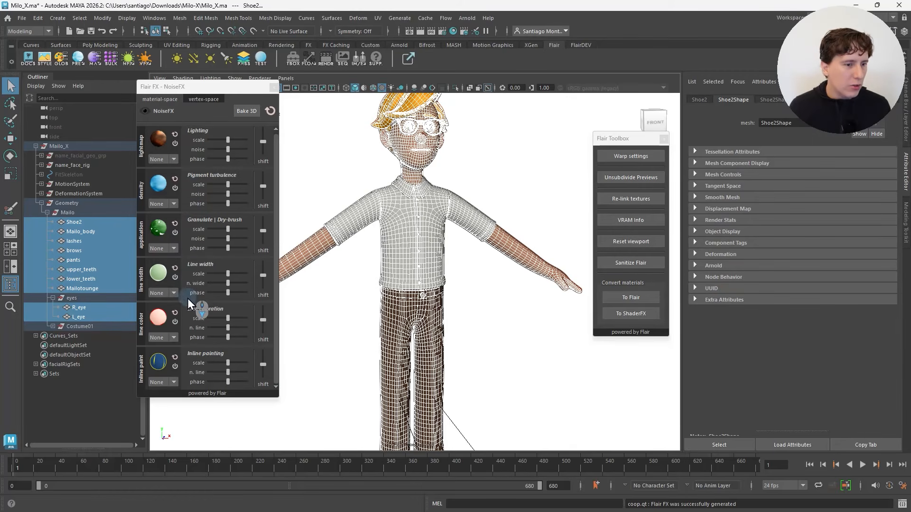
pyautogui.moveTo(228, 283); pyautogui.dragTo(247, 285)
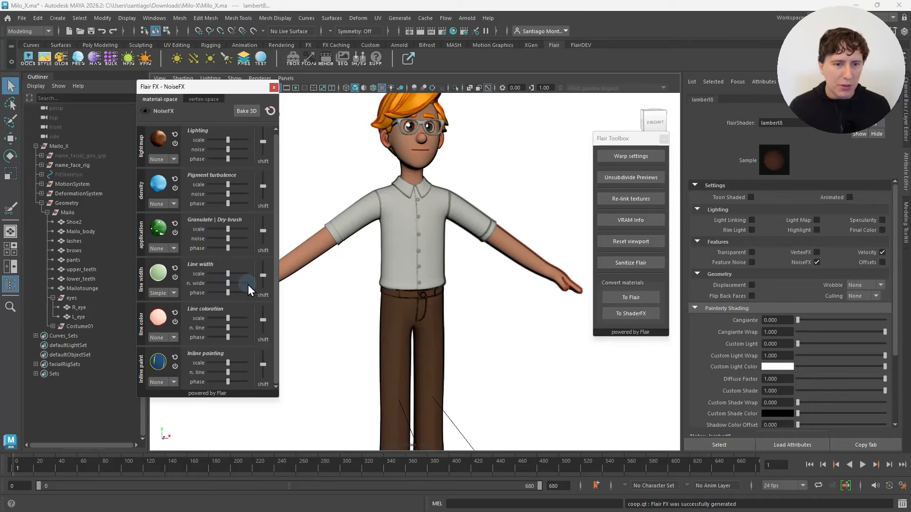
pyautogui.scroll(-3, 314, 247)
pyautogui.keyDown('alt'); pyautogui.moveTo(352, 255); pyautogui.dragTo(361, 251, button='middle'); pyautogui.keyUp('alt')
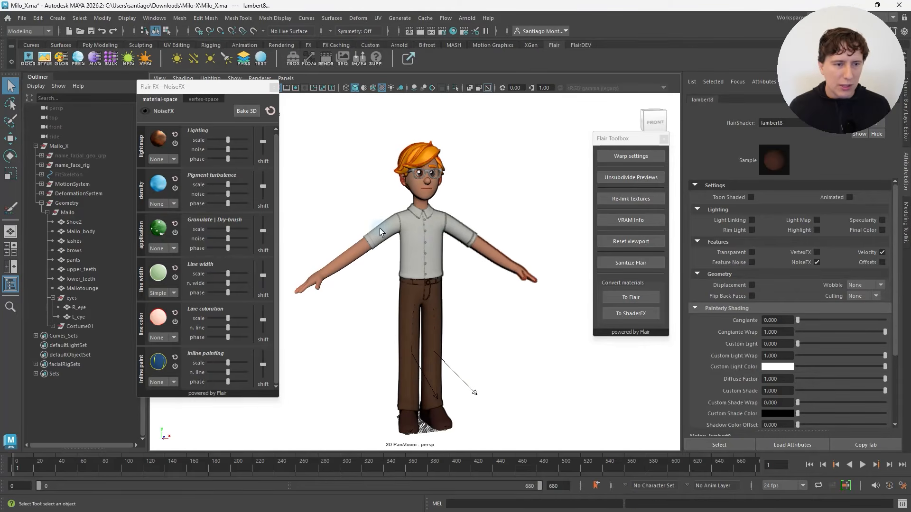
pyautogui.click(145, 113)
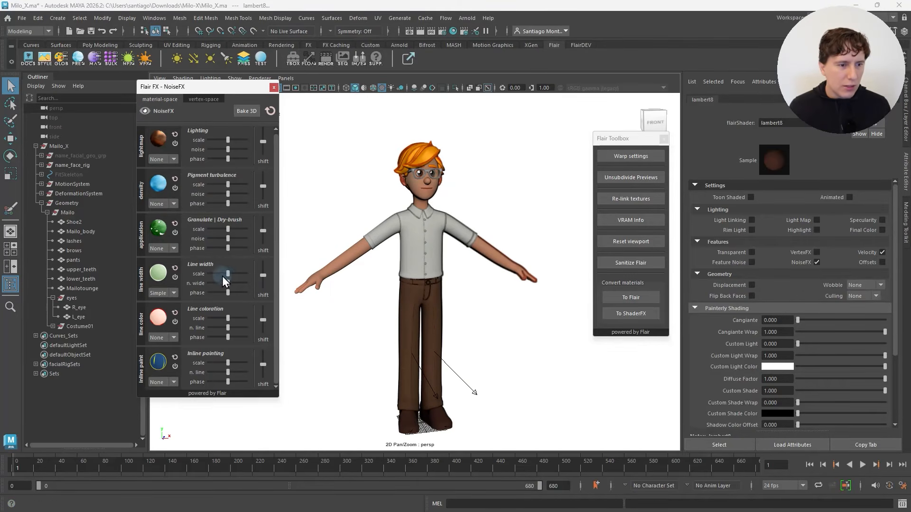
pyautogui.moveTo(228, 281)
pyautogui.mouseDown()
pyautogui.moveTo(254, 275)
pyautogui.moveTo(238, 276)
pyautogui.mouseUp()
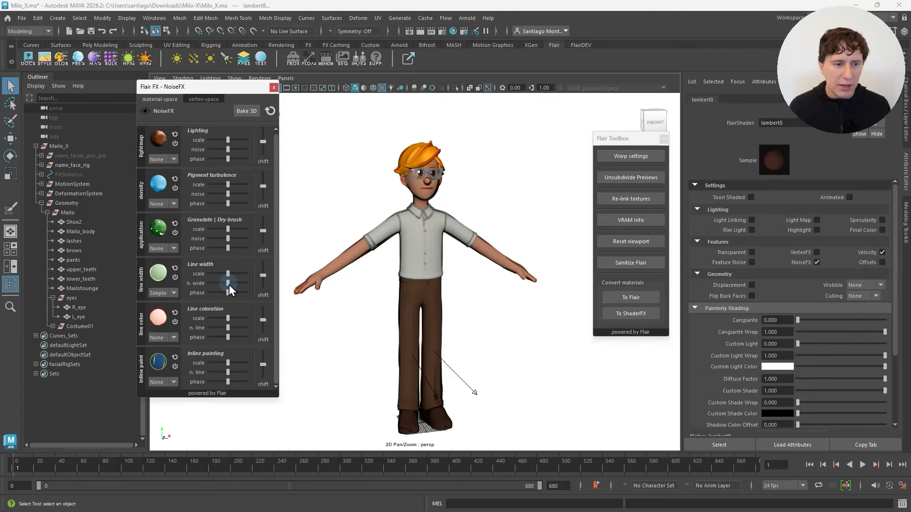
# Step: Fine-tune the Simple line width noise on the character's meshes and close NoiseFX
pyautogui.moveTo(228, 292)
pyautogui.mouseDown()
pyautogui.moveTo(240, 300)
pyautogui.moveTo(222, 283)
pyautogui.mouseUp()
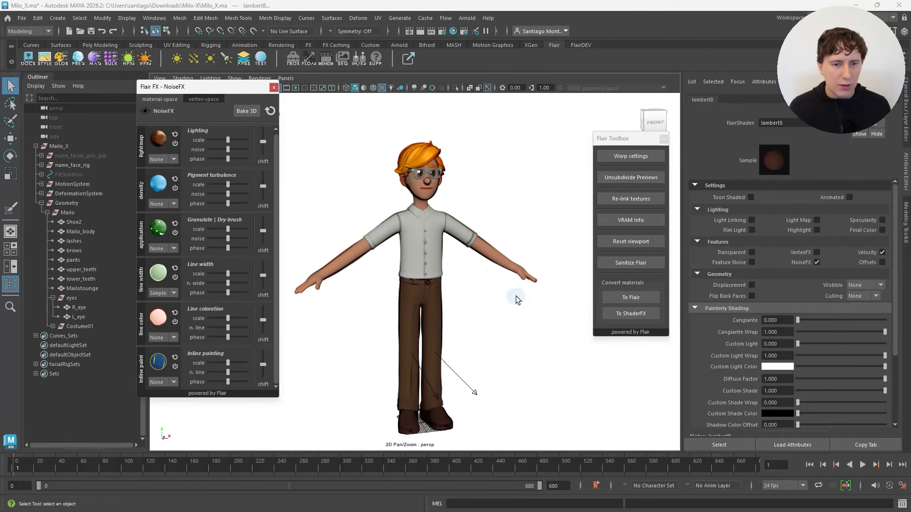
pyautogui.click(273, 87)
pyautogui.keyDown('alt'); pyautogui.moveTo(418, 223); pyautogui.dragTo(371, 241); pyautogui.keyUp('alt')
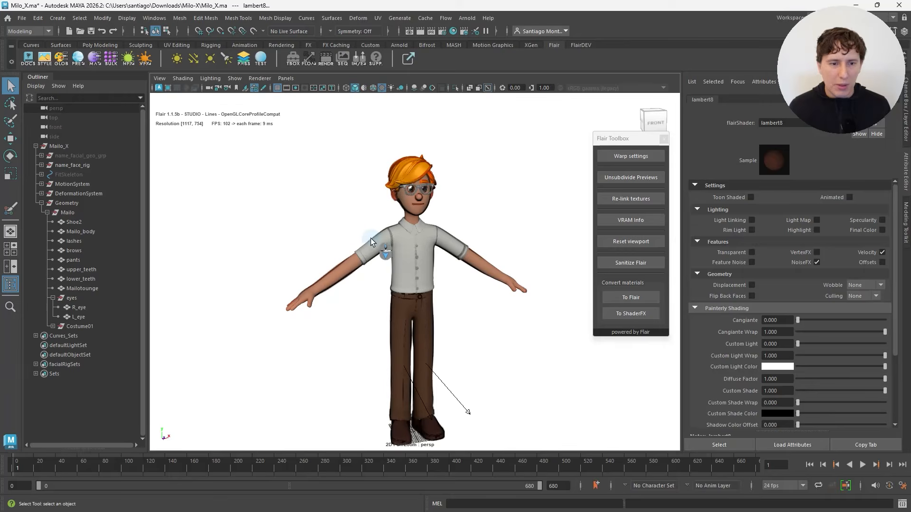
# Step: Bake the NoiseFX noise in 3D for the selected character meshes, close NoiseFX and deselect the meshes
pyautogui.click(128, 58)
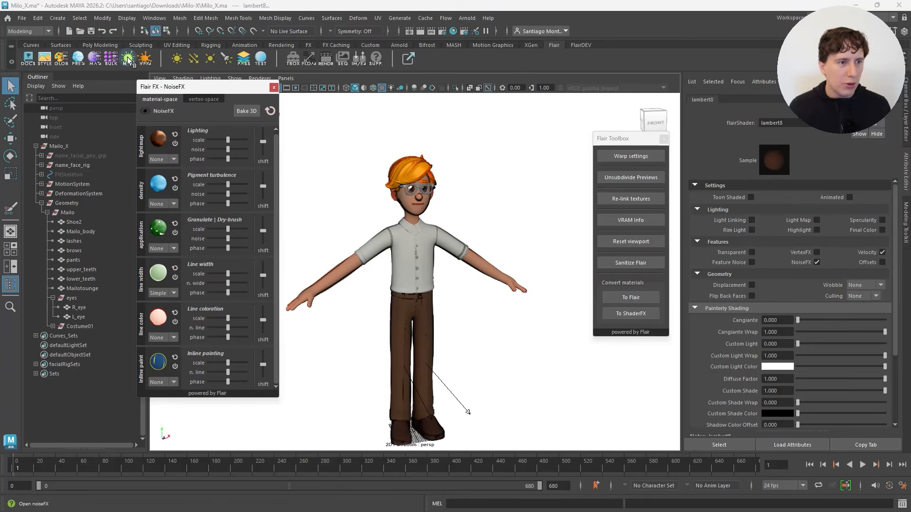
pyautogui.click(246, 111)
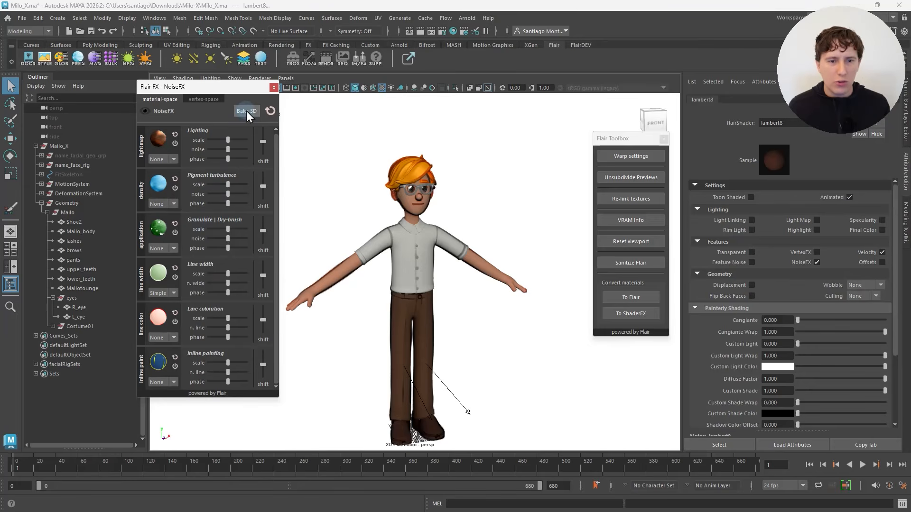
pyautogui.click(274, 87)
pyautogui.keyDown('alt'); pyautogui.moveTo(488, 264); pyautogui.dragTo(355, 266); pyautogui.keyUp('alt')
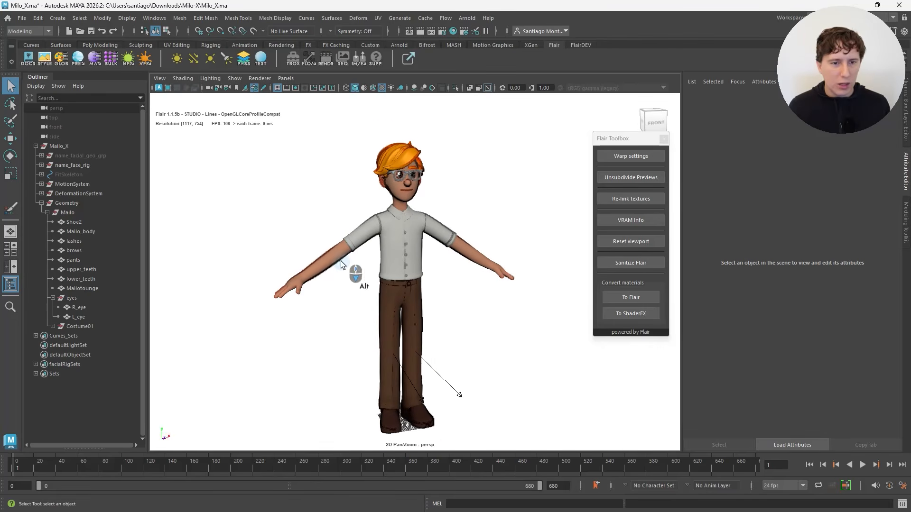
# Step: Set the Render Scale to 150% in the Flair globals
pyautogui.click(63, 58)
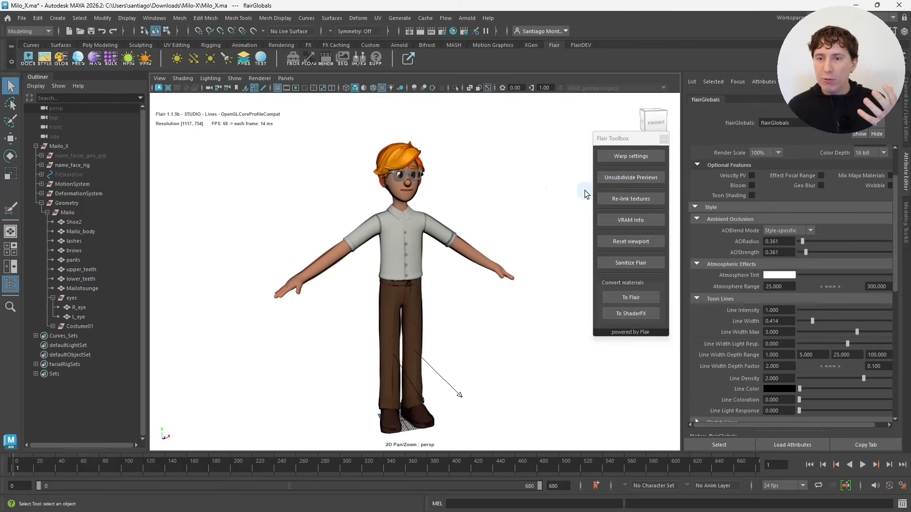
pyautogui.scroll(2, 717, 212)
pyautogui.click(766, 209)
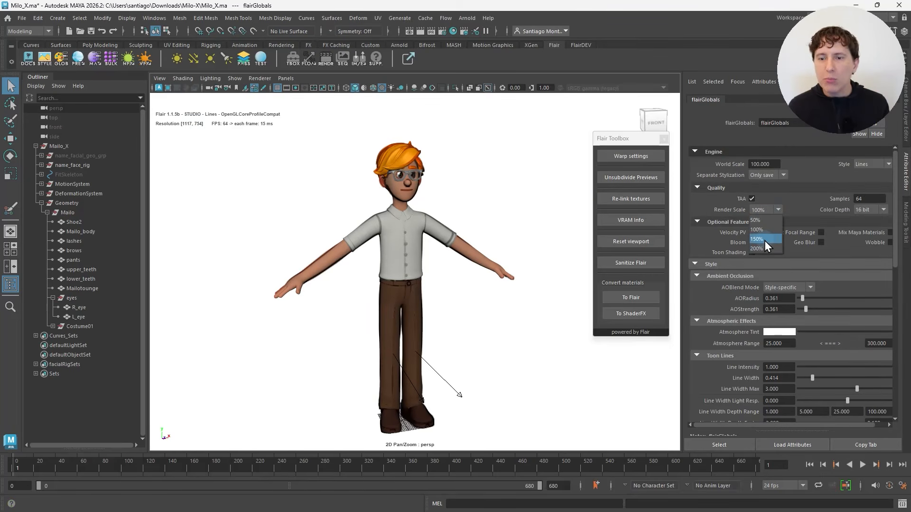
pyautogui.click(757, 239)
# Step: Examine the character's toon lines on the face, shirt, arms and trousers from several angles and distances
pyautogui.keyDown('alt'); pyautogui.moveTo(500, 231); pyautogui.dragTo(502, 233); pyautogui.keyUp('alt')
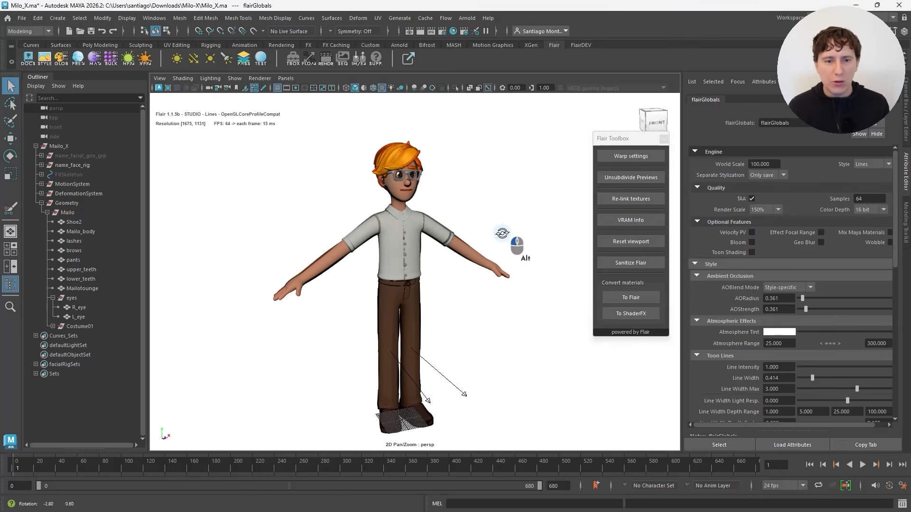
pyautogui.keyDown('alt'); pyautogui.moveTo(488, 227); pyautogui.dragTo(434, 221); pyautogui.keyUp('alt')
pyautogui.keyDown('alt'); pyautogui.moveTo(389, 213); pyautogui.dragTo(425, 205, button='right'); pyautogui.keyUp('alt')
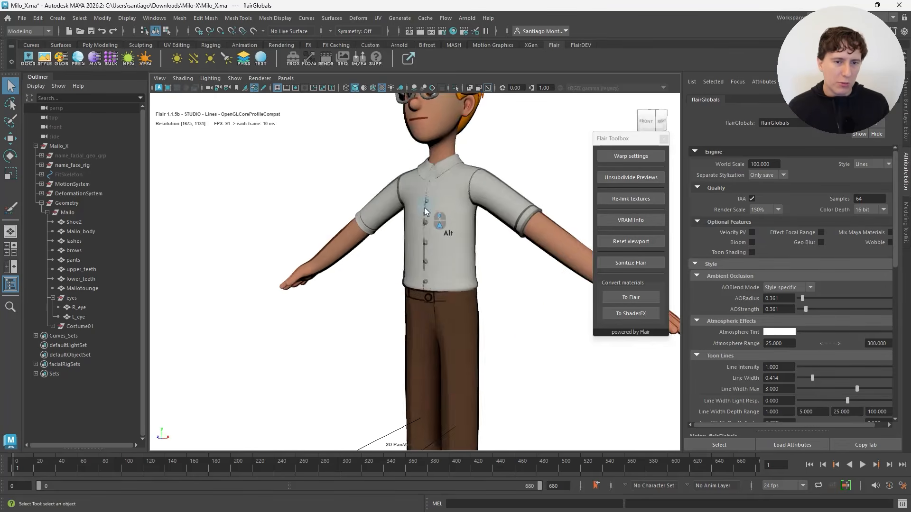
pyautogui.keyDown('alt'); pyautogui.moveTo(426, 159); pyautogui.dragTo(385, 287, button='middle'); pyautogui.keyUp('alt')
pyautogui.keyDown('alt'); pyautogui.moveTo(335, 285); pyautogui.dragTo(401, 286); pyautogui.keyUp('alt')
pyautogui.keyDown('alt'); pyautogui.moveTo(367, 299); pyautogui.dragTo(377, 276, button='middle'); pyautogui.keyUp('alt')
pyautogui.scroll(-3, 413, 301)
pyautogui.keyDown('alt'); pyautogui.moveTo(413, 301); pyautogui.dragTo(401, 293); pyautogui.keyUp('alt')
pyautogui.scroll(4, 401, 293)
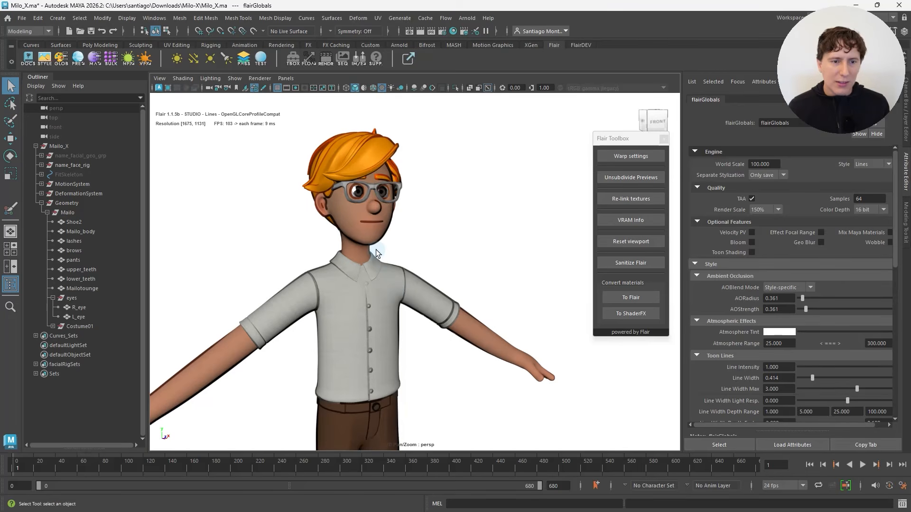
pyautogui.keyDown('alt'); pyautogui.moveTo(332, 202); pyautogui.dragTo(368, 195, button='right'); pyautogui.keyUp('alt')
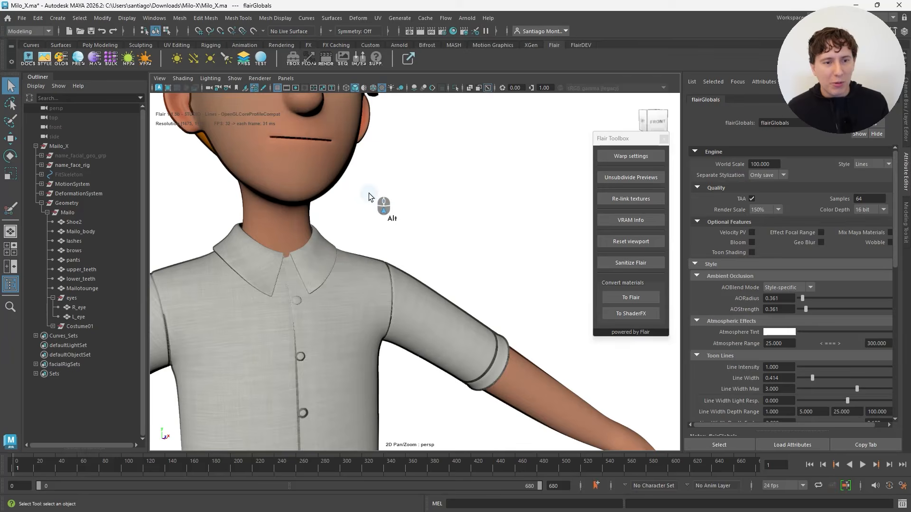
pyautogui.keyDown('alt'); pyautogui.moveTo(286, 125); pyautogui.dragTo(316, 252, button='middle'); pyautogui.keyUp('alt')
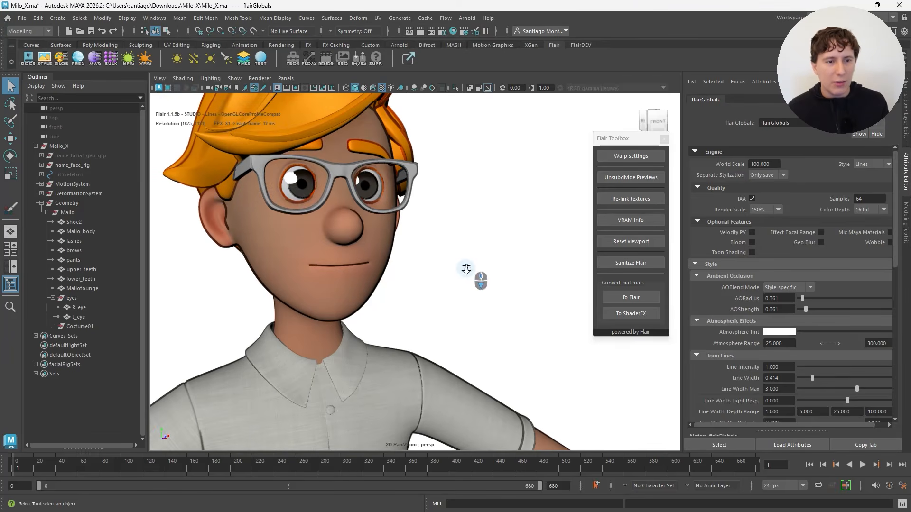
pyautogui.scroll(-5, 465, 268)
pyautogui.scroll(-4, 484, 285)
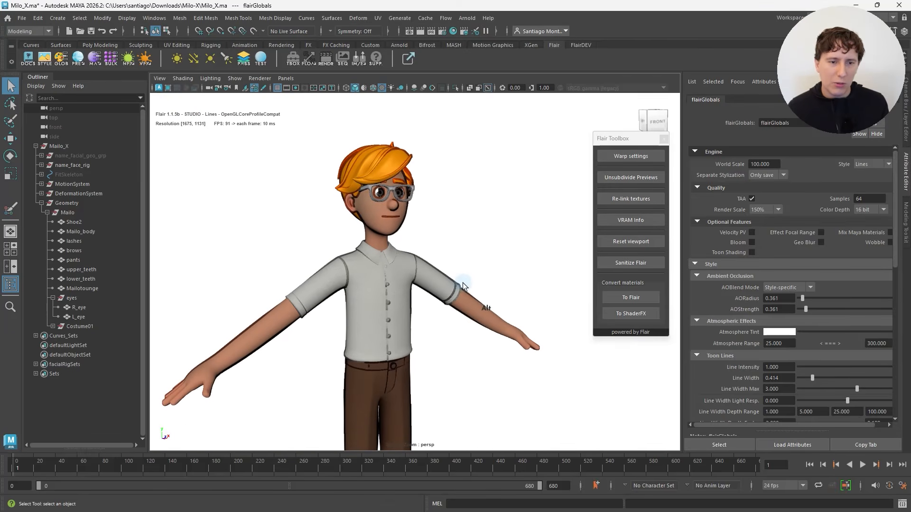
pyautogui.scroll(-3, 745, 386)
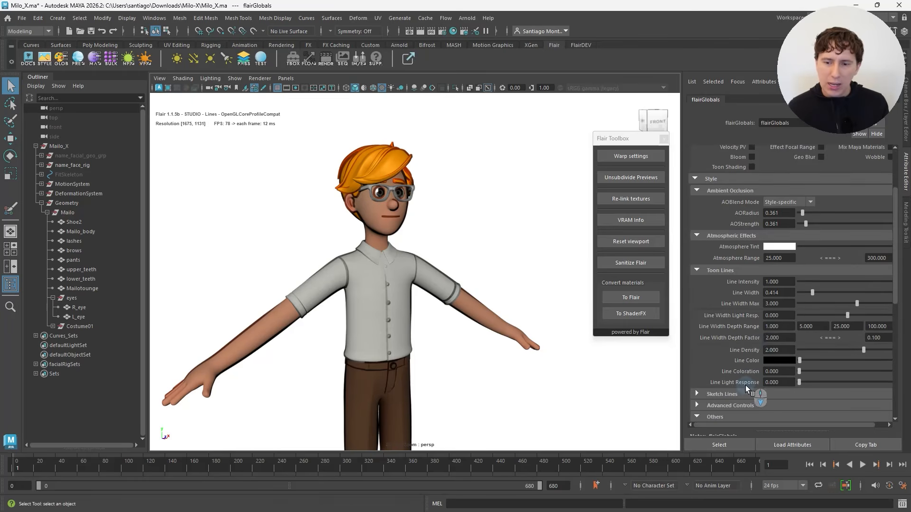